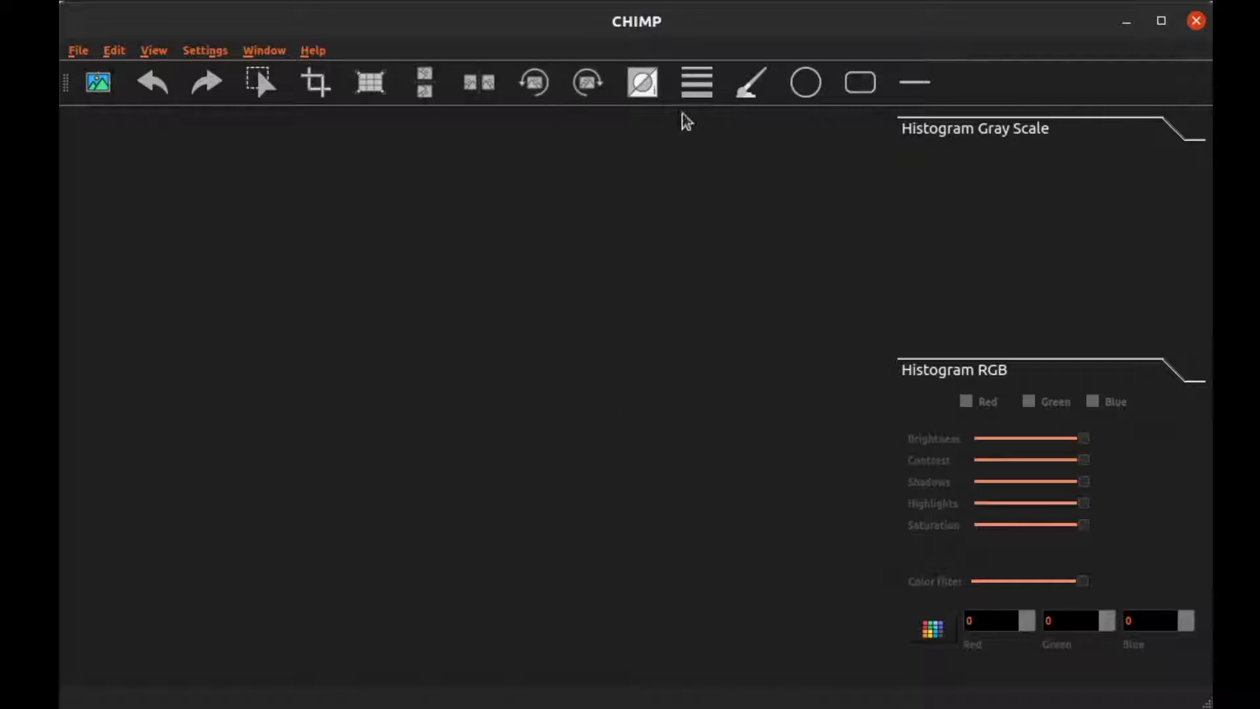
pyautogui.click(81, 54)
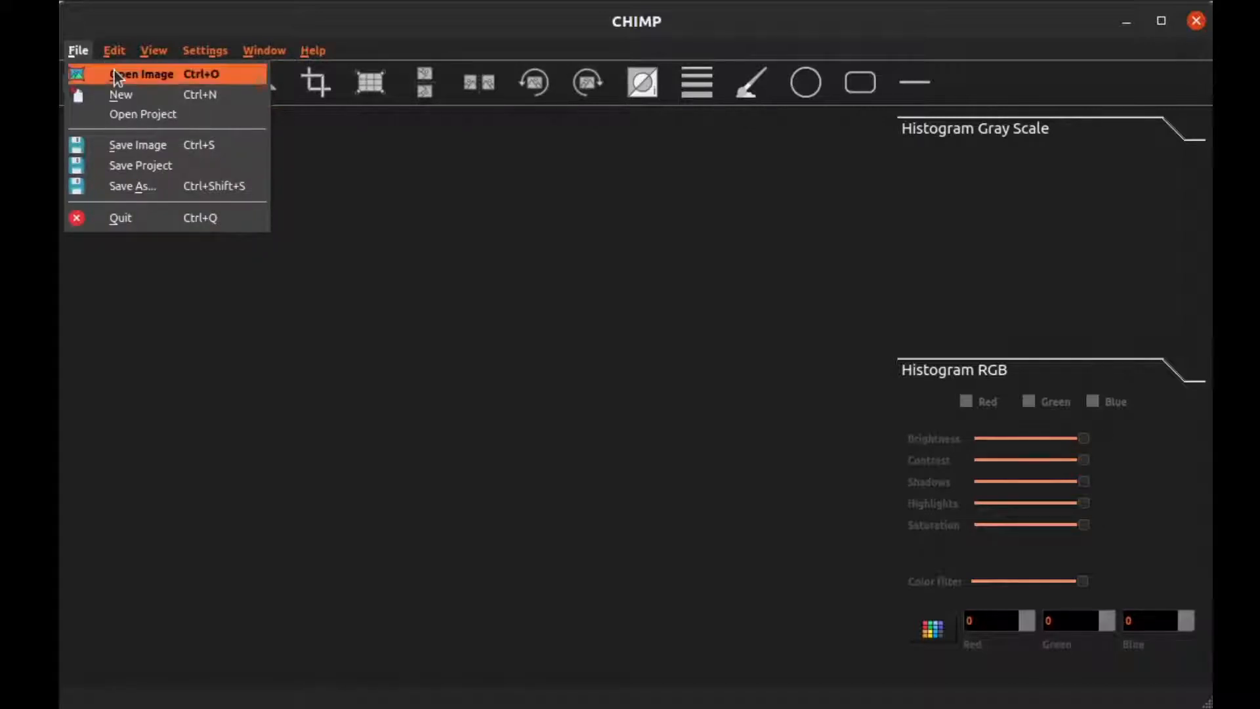
pyautogui.click(172, 96)
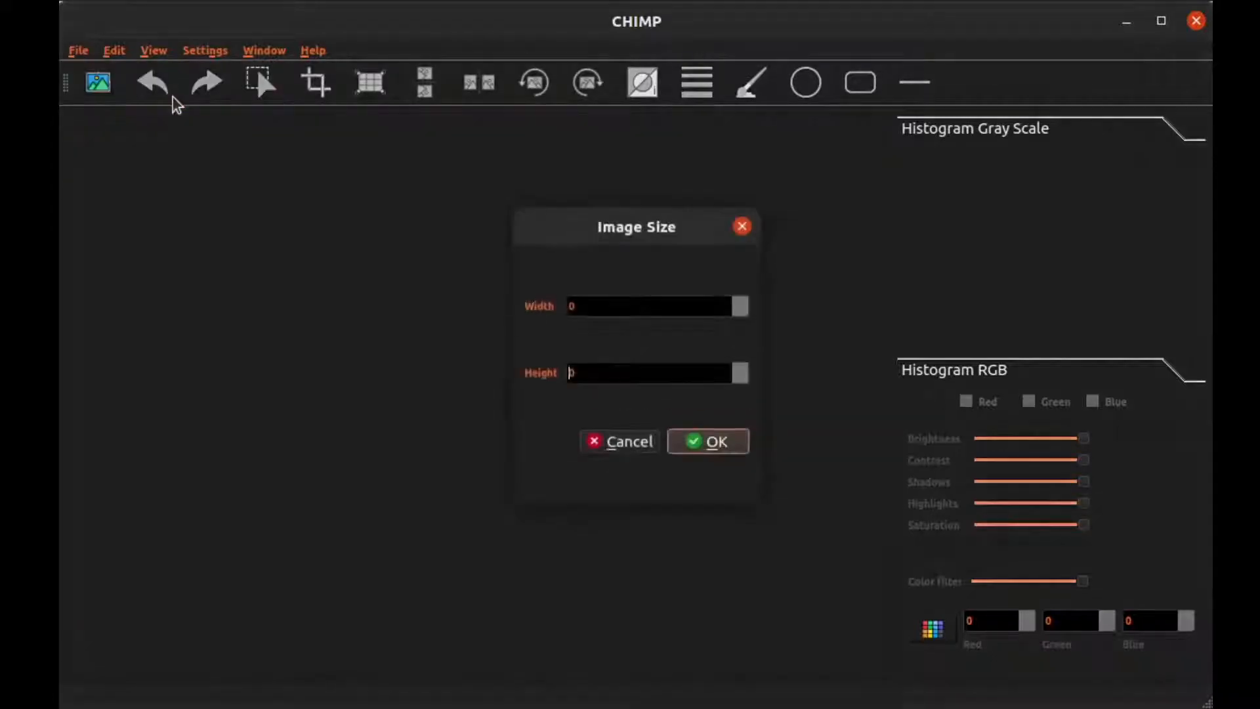
pyautogui.click(742, 227)
pyautogui.click(80, 53)
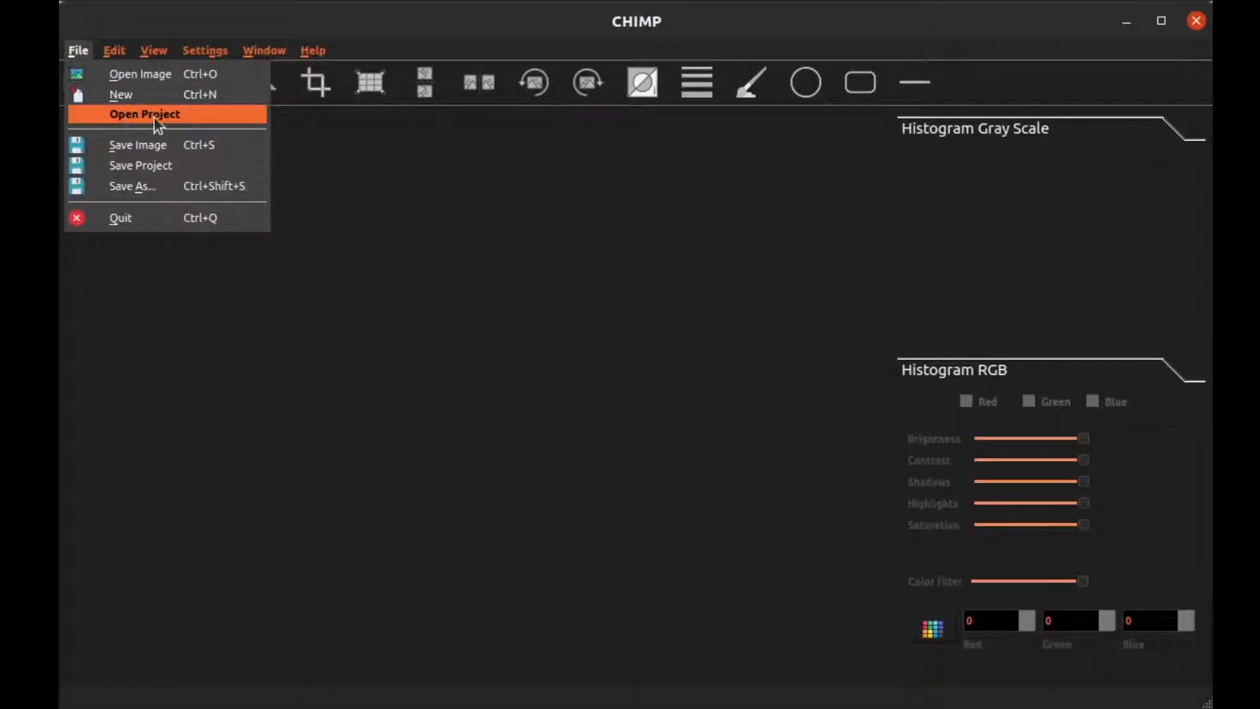
pyautogui.click(443, 165)
# Open the puppy photo as the image to edit.
pyautogui.click(107, 94)
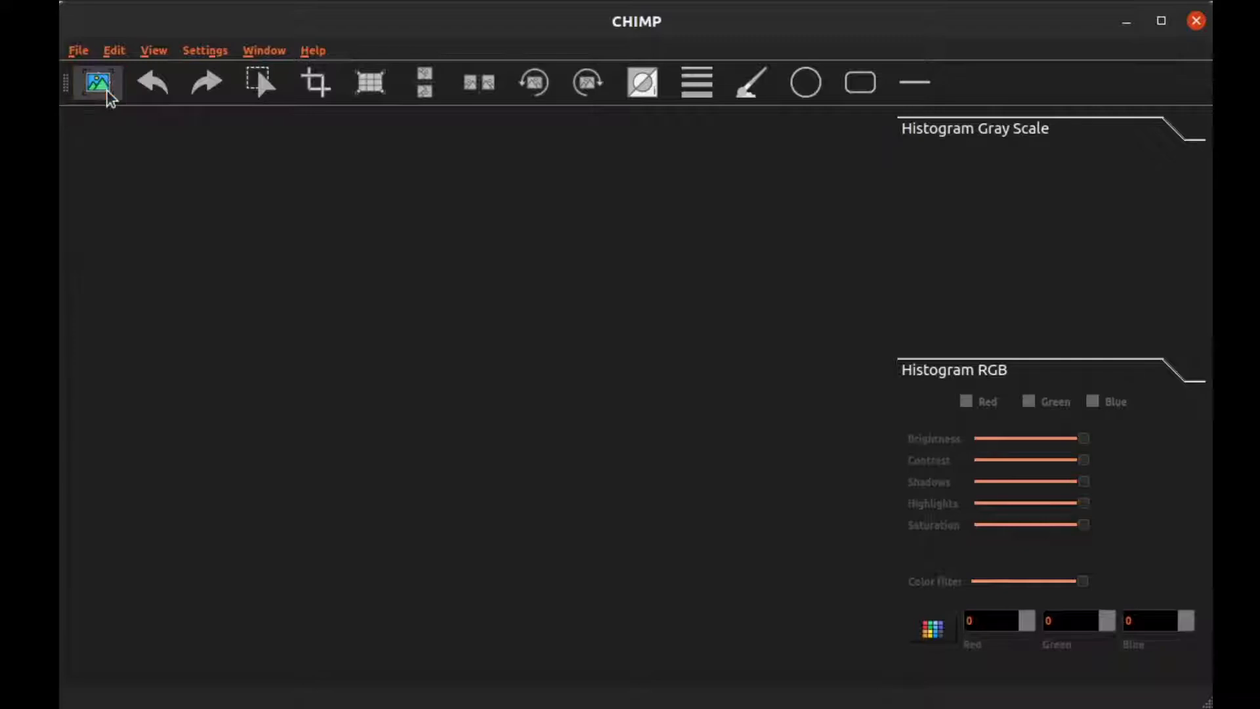
pyautogui.click(714, 154)
pyautogui.doubleClick(611, 278)
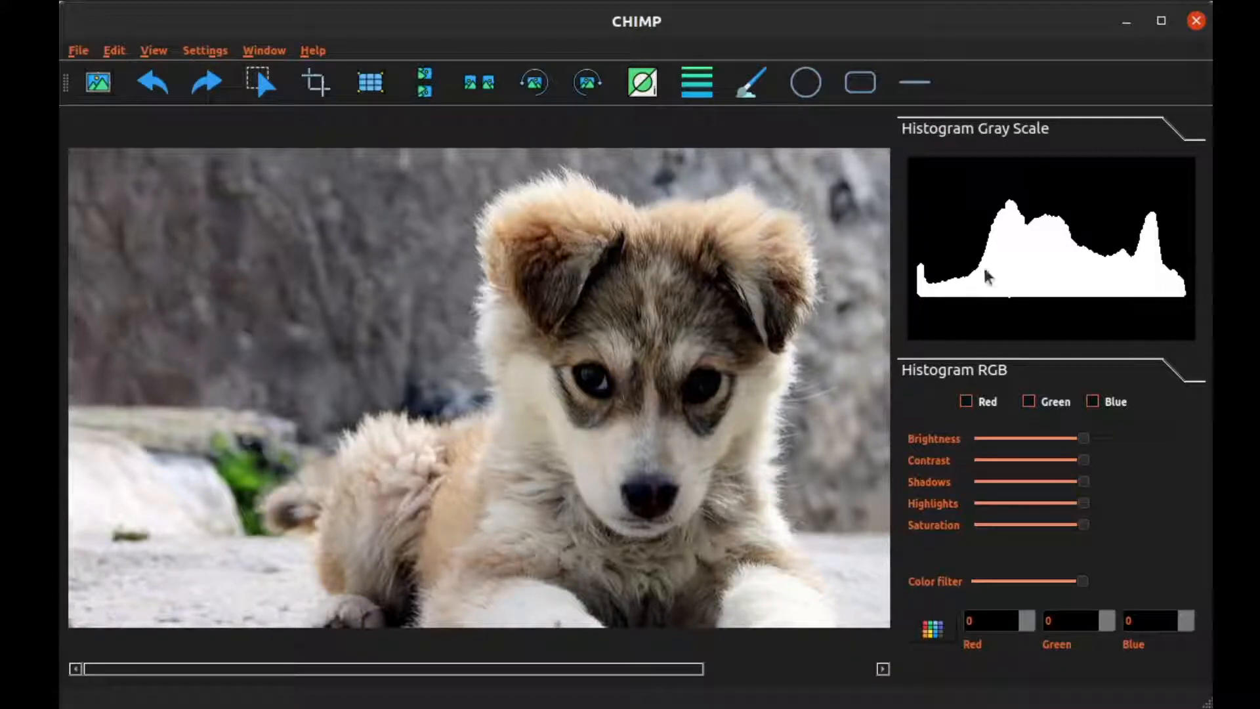
# Show the RGB histogram, try its green, blue and red channels, and leave only the red channel displayed.
pyautogui.click(1003, 369)
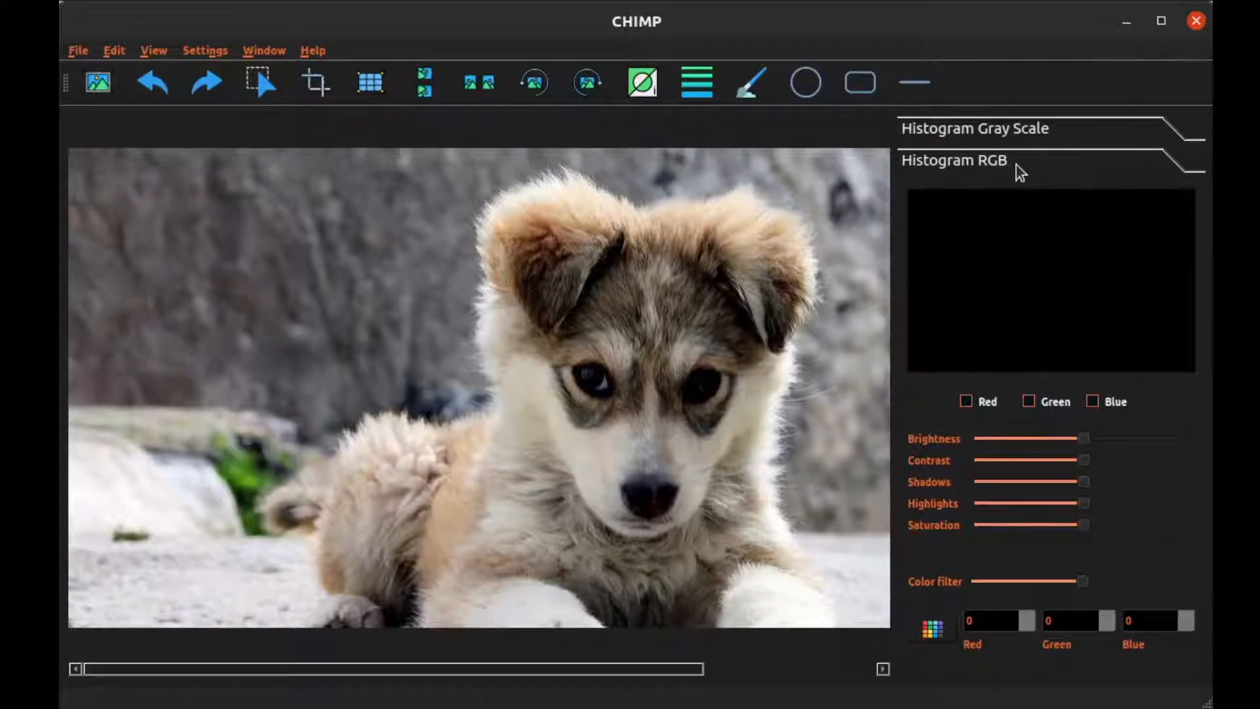
pyautogui.click(1029, 403)
pyautogui.click(1103, 403)
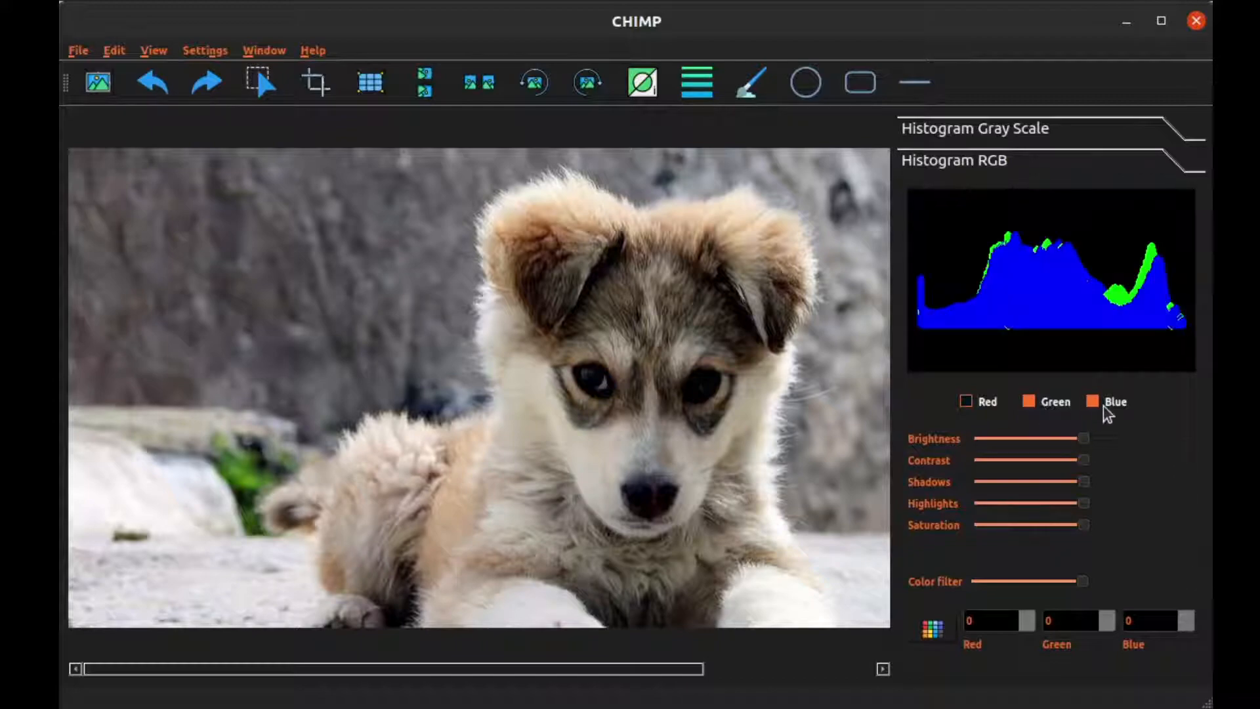
pyautogui.click(987, 402)
pyautogui.click(1092, 403)
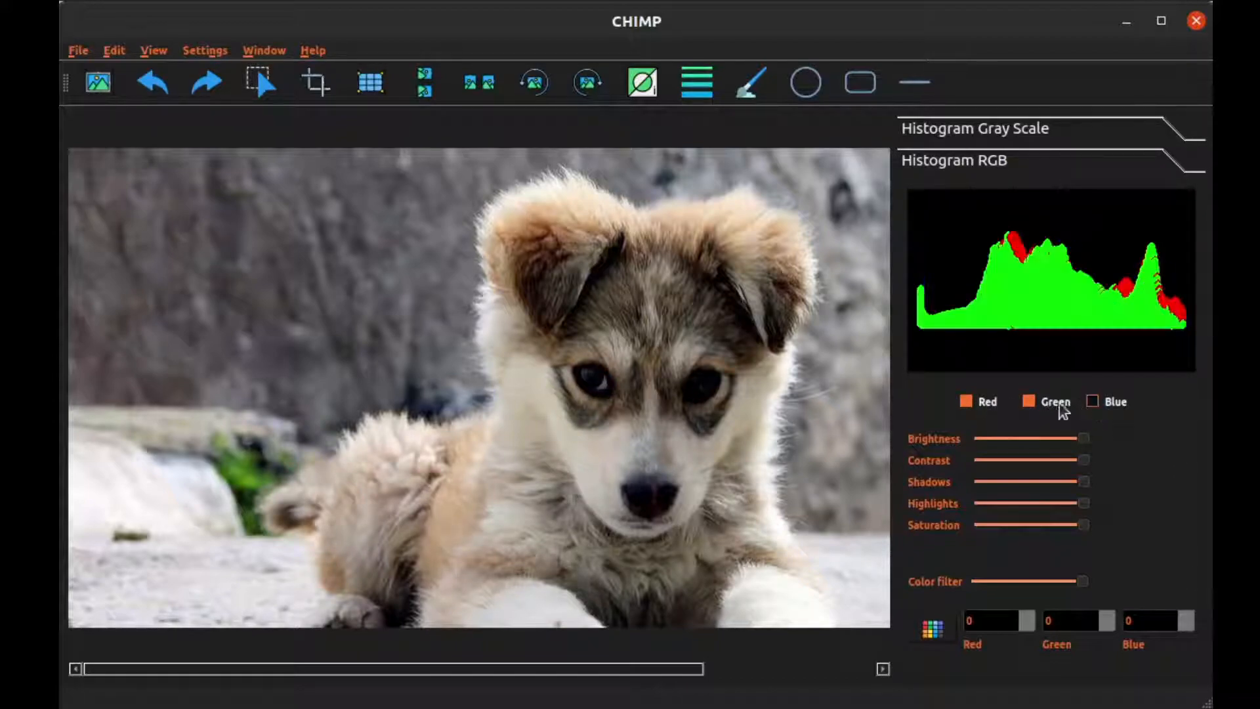
pyautogui.click(1028, 402)
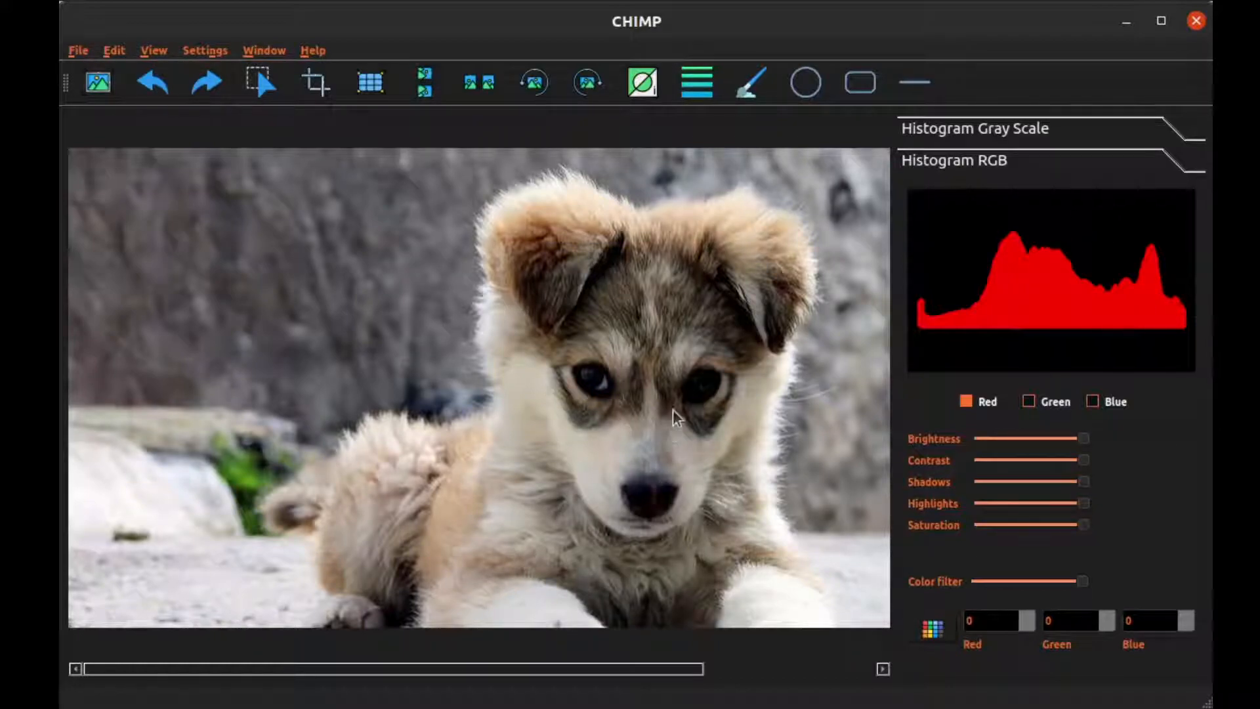
# Raise the photo's brightness, shadows and saturation, and lower its contrast and highlights.
pyautogui.scroll(-1, 675, 409)
pyautogui.scroll(-1, 674, 409)
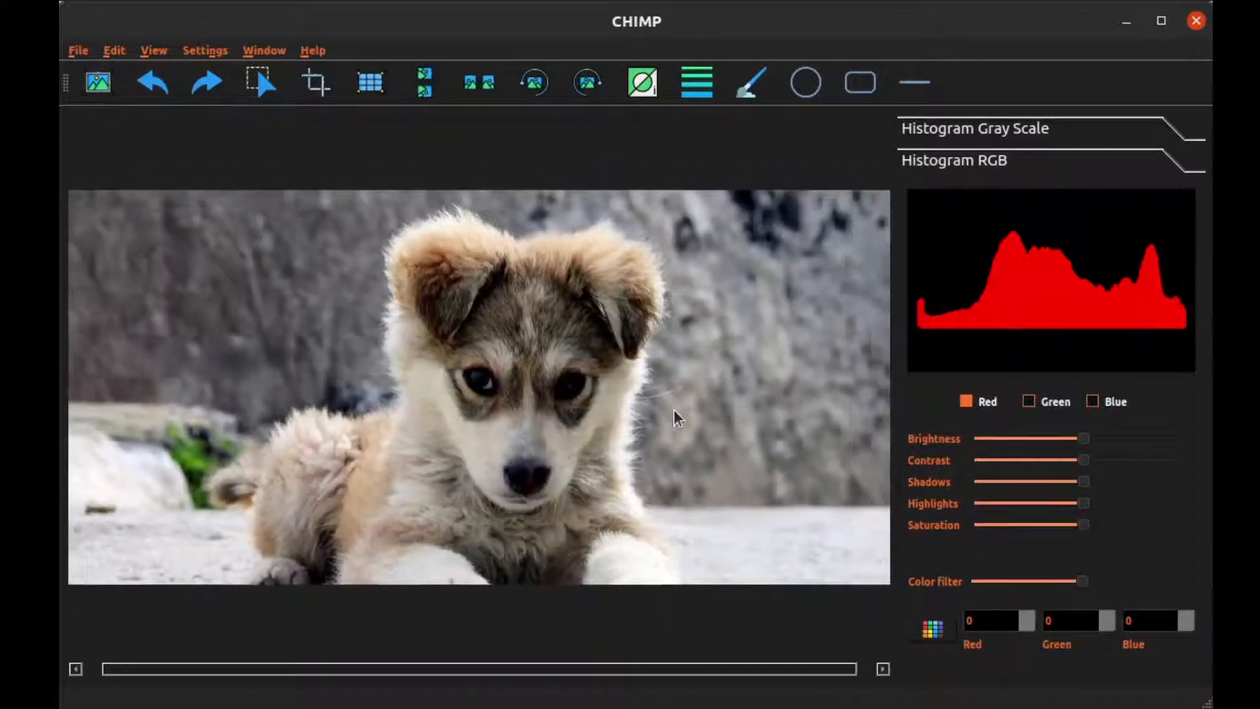
pyautogui.scroll(-1, 673, 408)
pyautogui.scroll(3, 655, 424)
pyautogui.scroll(1, 655, 424)
pyautogui.scroll(-1, 655, 424)
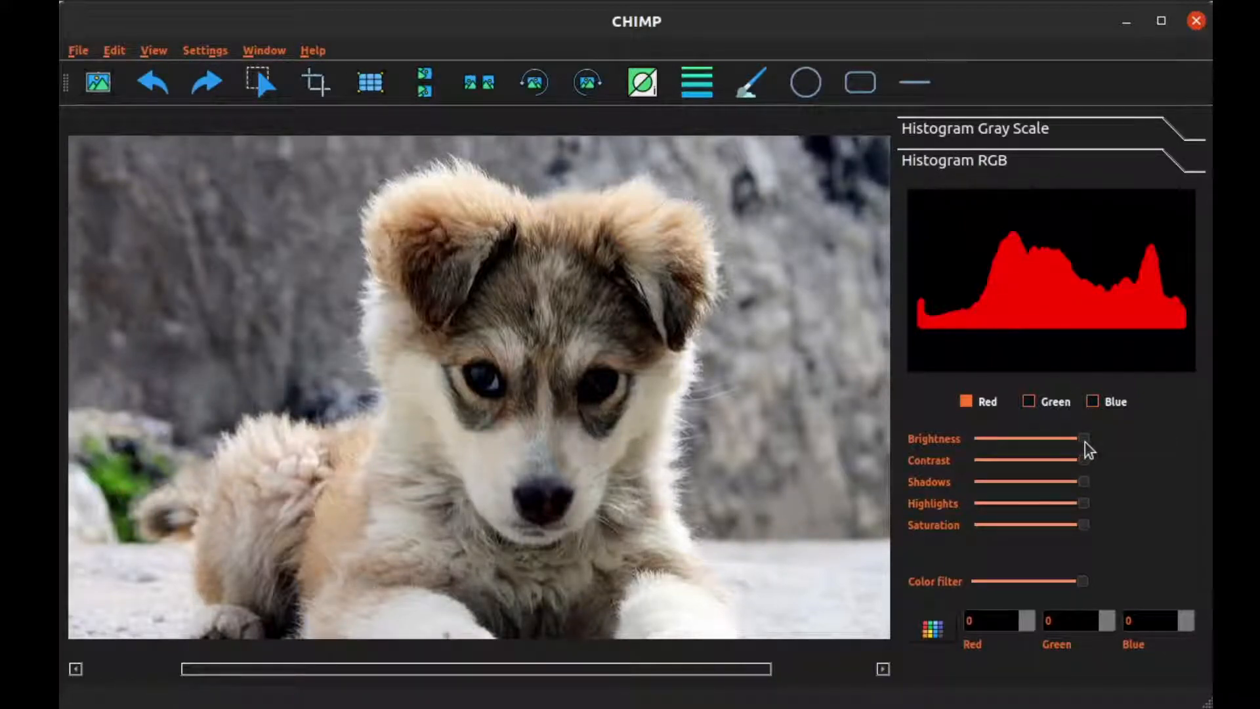
pyautogui.moveTo(1085, 442); pyautogui.dragTo(1119, 440)
pyautogui.click(1051, 464)
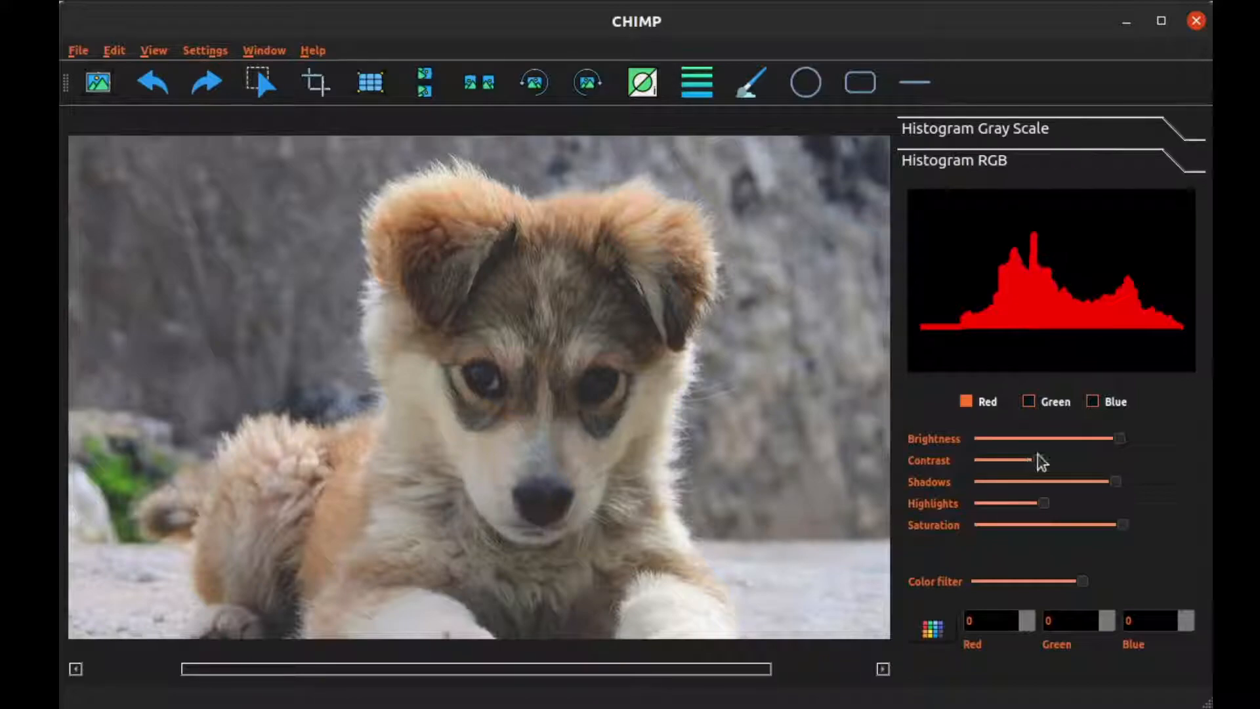
# Undo the brightness, contrast, shadows, highlights and saturation adjustments.
pyautogui.click(159, 98)
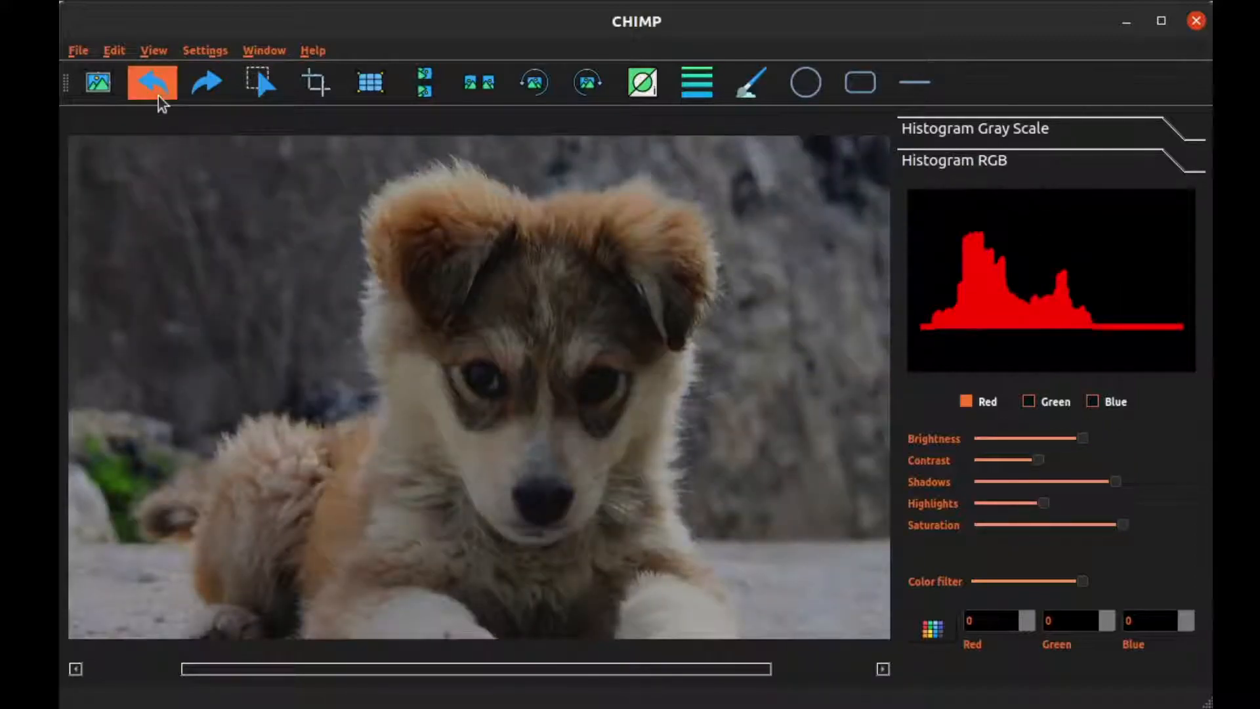
pyautogui.click(158, 97)
pyautogui.click(159, 97)
pyautogui.hotkey('ctrl', 'z')
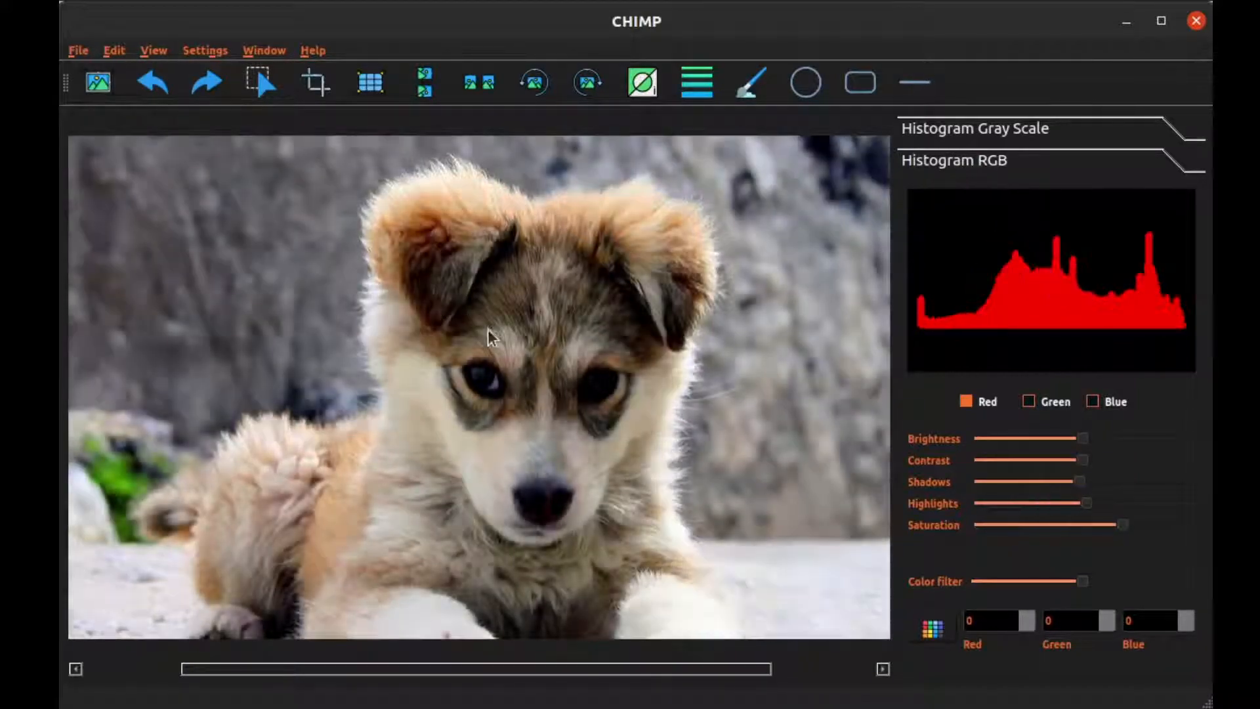
pyautogui.hotkey('ctrl', 'z')
pyautogui.hotkey('ctrl', 'z')
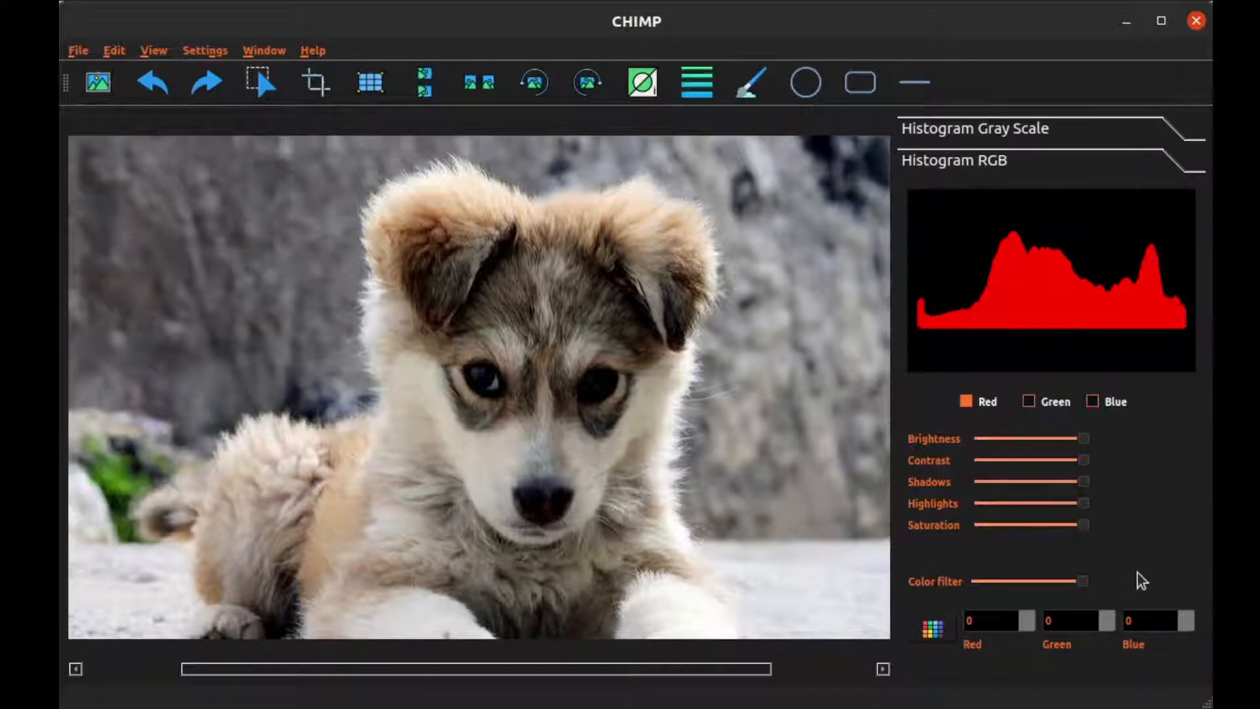
# Apply a color filter with green 150 and blue 250 to the photo, slightly increasing its strength.
pyautogui.click(1064, 621)
pyautogui.write('150')
pyautogui.moveTo(1146, 584); pyautogui.dragTo(1081, 584)
pyautogui.scroll(6, 1110, 614)
pyautogui.scroll(2, 1111, 616)
pyautogui.press('Tab')
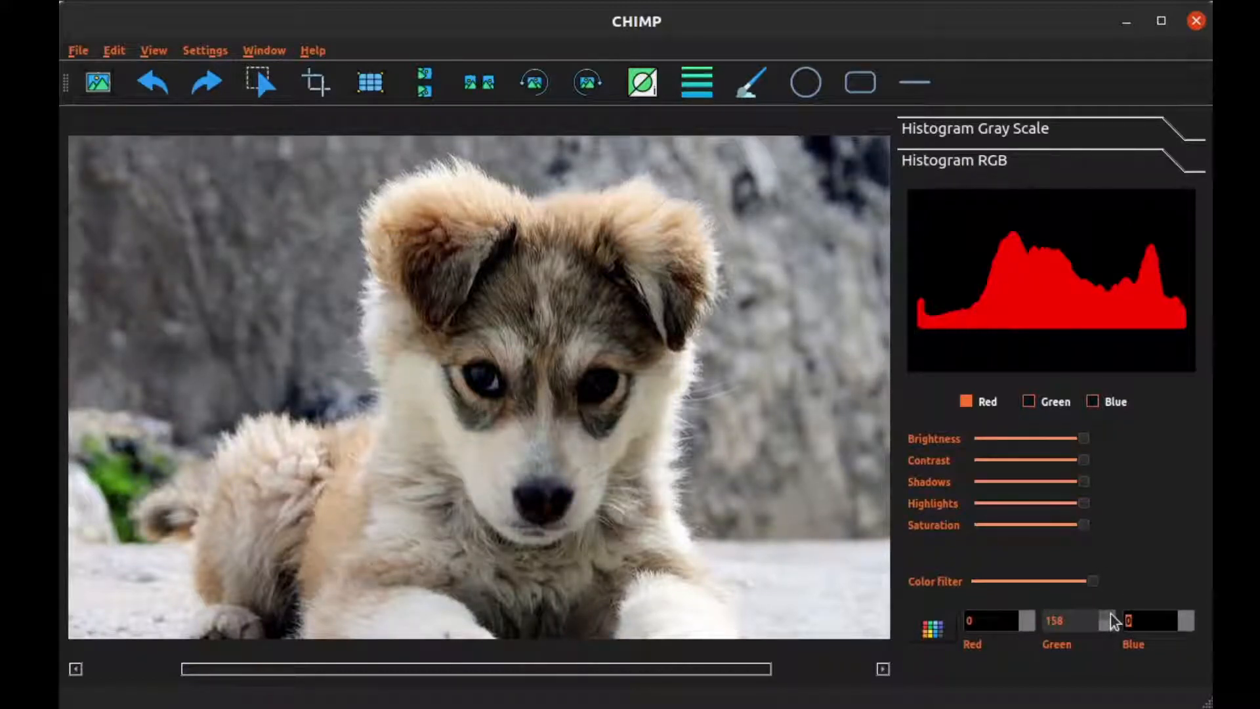
pyautogui.write('250')
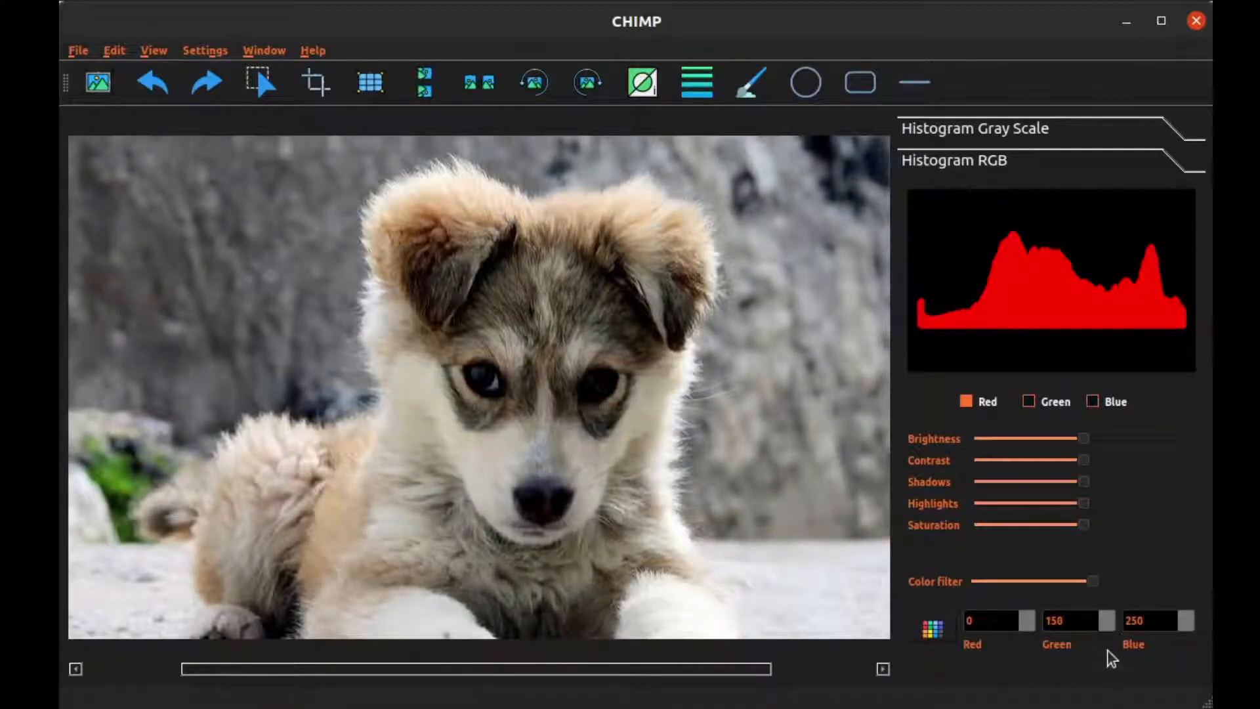
pyautogui.moveTo(1098, 579)
pyautogui.mouseDown()
pyautogui.moveTo(1121, 583)
pyautogui.moveTo(1106, 584)
pyautogui.mouseUp()
# Undo the color filter changes on the photo.
pyautogui.hotkey('ctrl', 'z')
pyautogui.hotkey('ctrl', 'z')
pyautogui.hotkey('ctrl', 'z')
pyautogui.hotkey('ctrl', 'z')
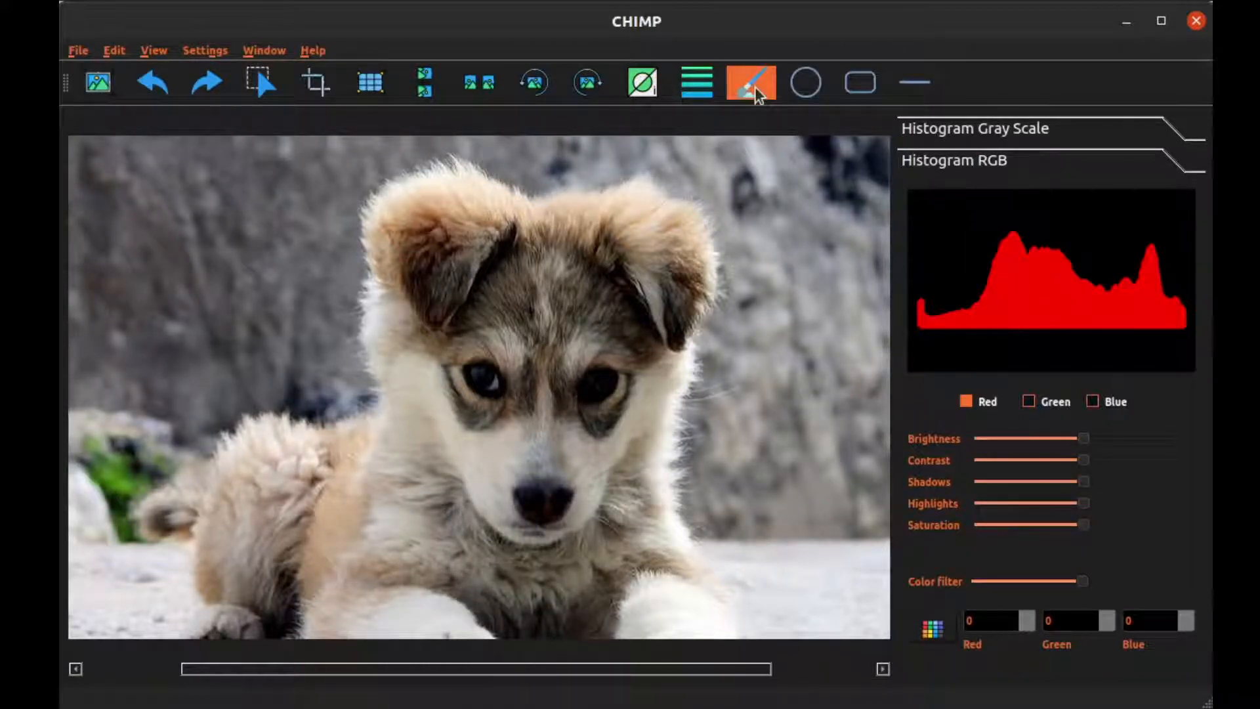
# Draw a cyan freehand scribble left of the puppy, and an ellipse, a rectangle and a diagonal line on its right.
pyautogui.moveTo(212, 257)
pyautogui.mouseDown()
pyautogui.moveTo(197, 335)
pyautogui.moveTo(158, 387)
pyautogui.moveTo(176, 426)
pyautogui.mouseUp()
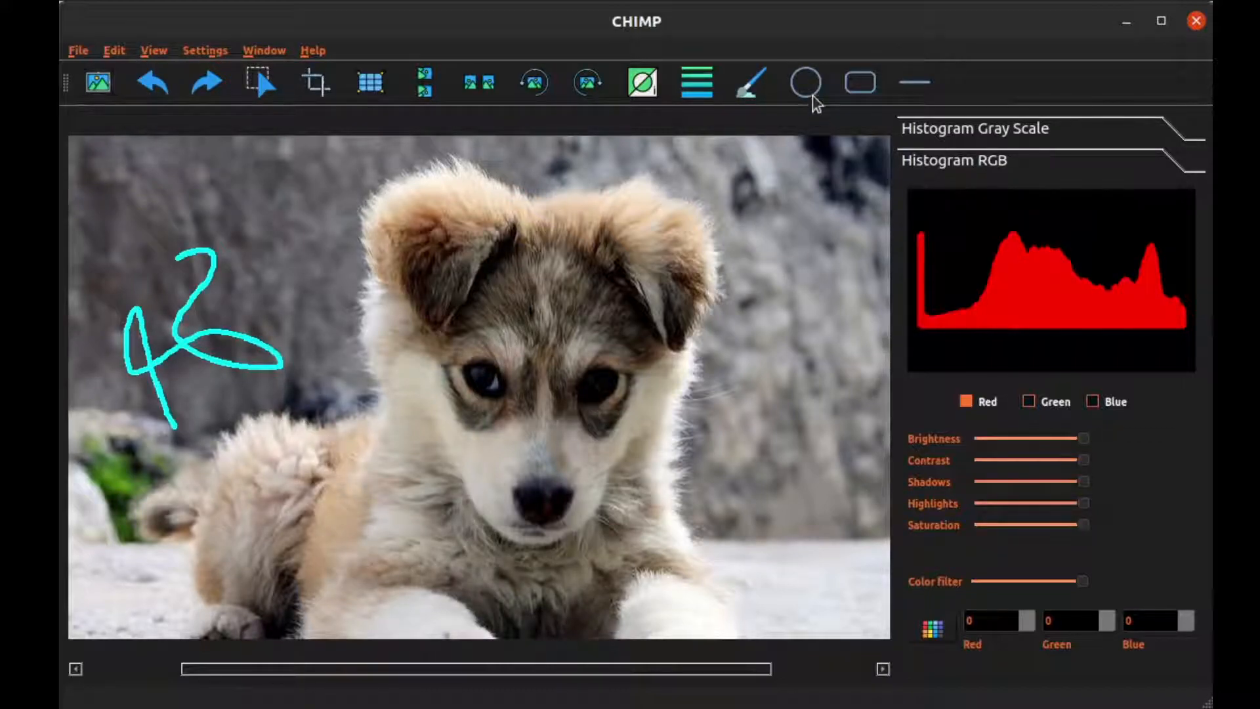
pyautogui.moveTo(862, 160); pyautogui.dragTo(725, 241)
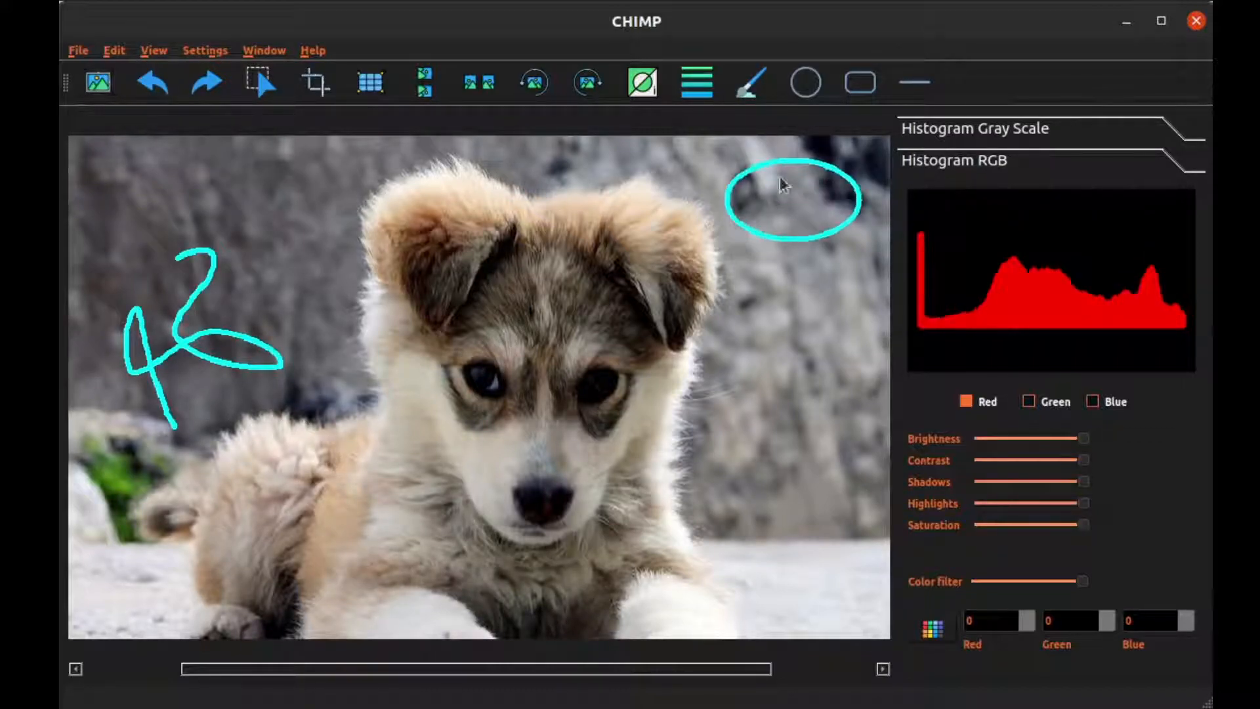
pyautogui.click(857, 85)
pyautogui.moveTo(857, 269); pyautogui.dragTo(740, 355)
pyautogui.moveTo(830, 527); pyautogui.dragTo(726, 441)
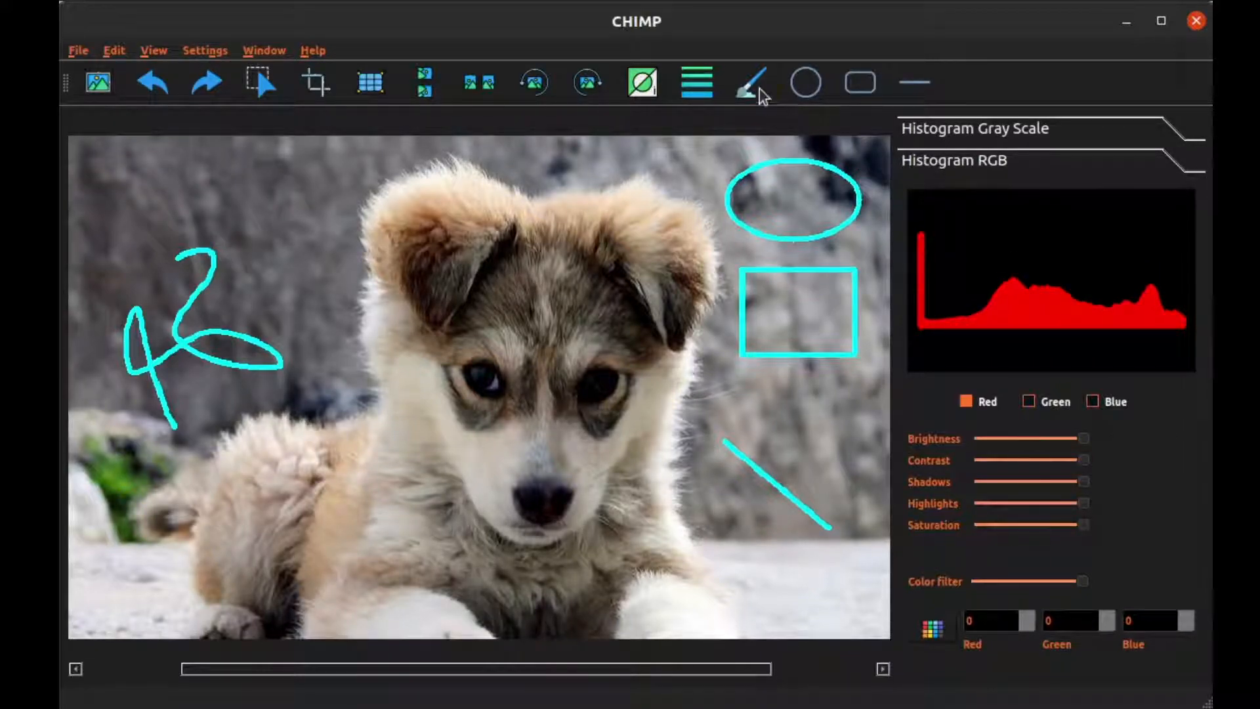
# Confirm the brush settings, paint a short cyan stroke by the puppy's tail, and draw a line crossing the diagonal one.
pyautogui.click(708, 87)
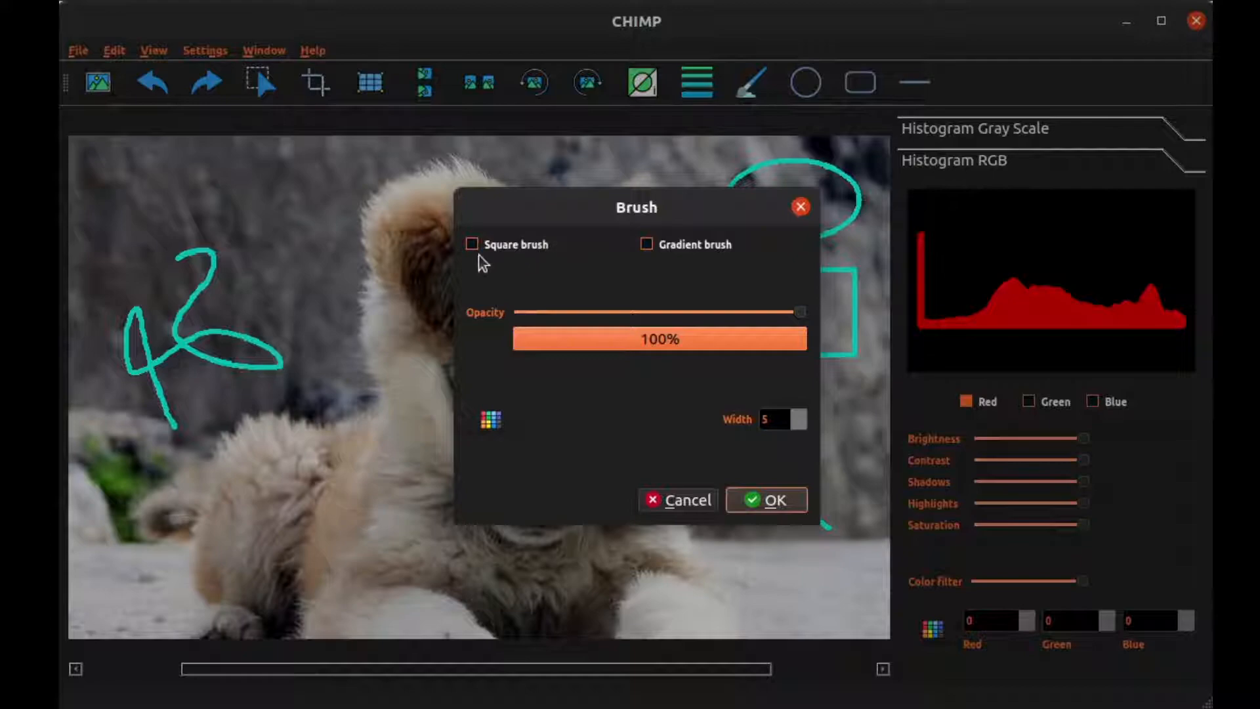
pyautogui.click(774, 501)
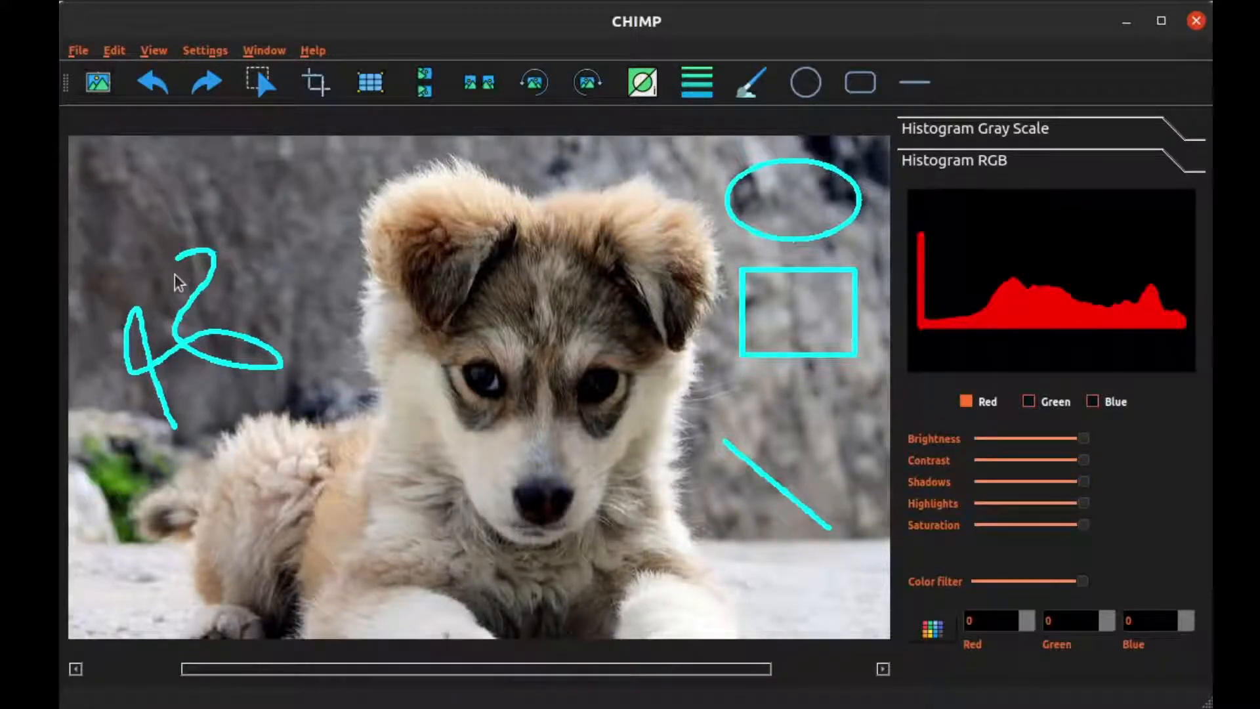
pyautogui.moveTo(265, 527); pyautogui.dragTo(269, 528)
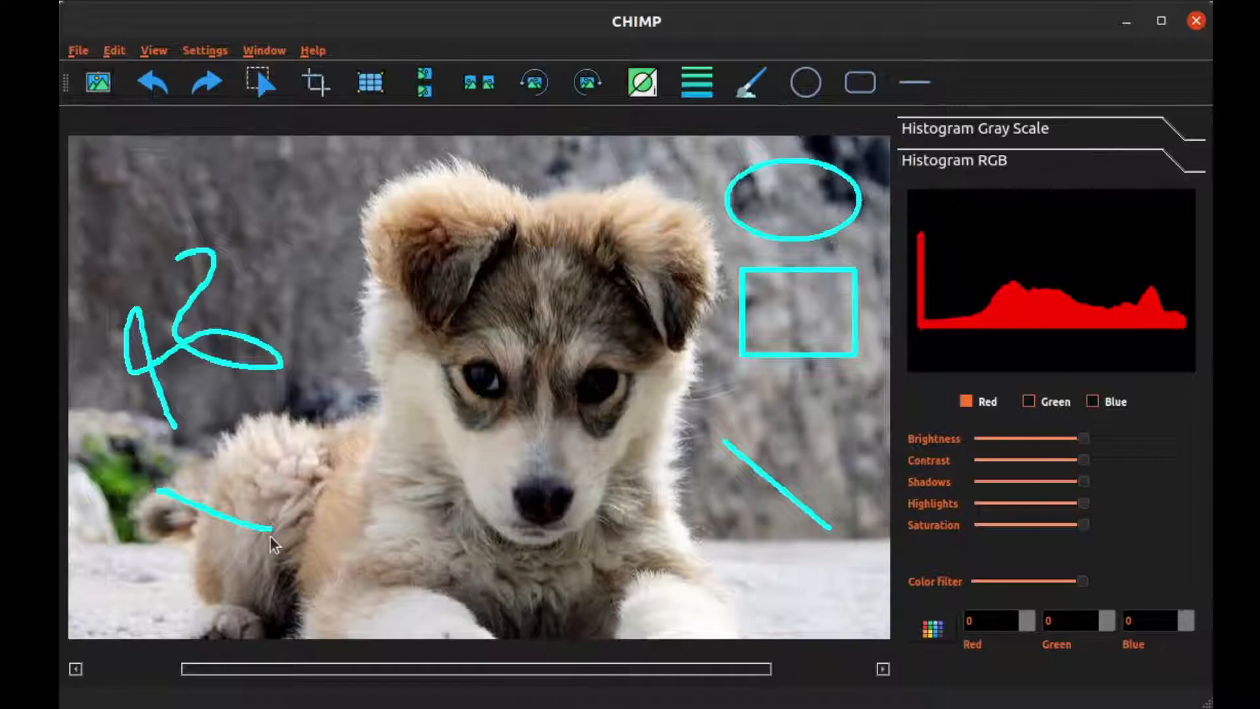
pyautogui.click(915, 82)
pyautogui.moveTo(714, 596); pyautogui.dragTo(821, 448)
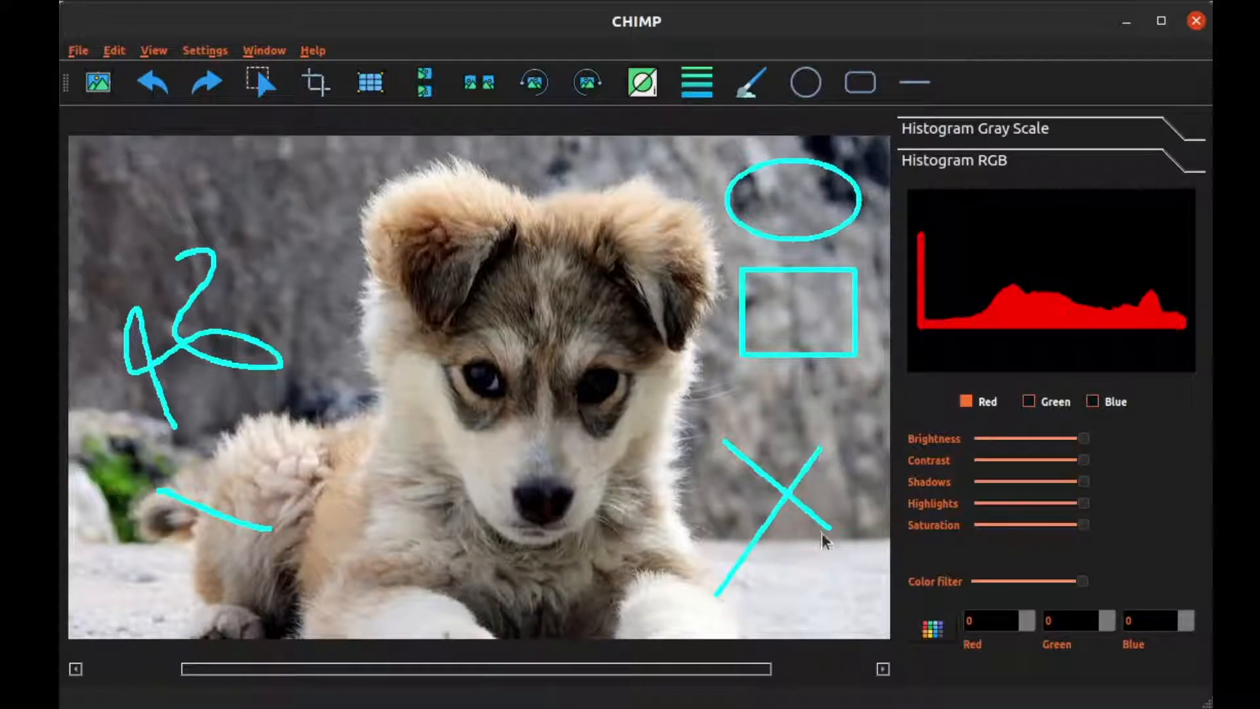
# Enable the Gradient brush and draw a thin cyan line from the puppy's back down across its chest.
pyautogui.click(711, 86)
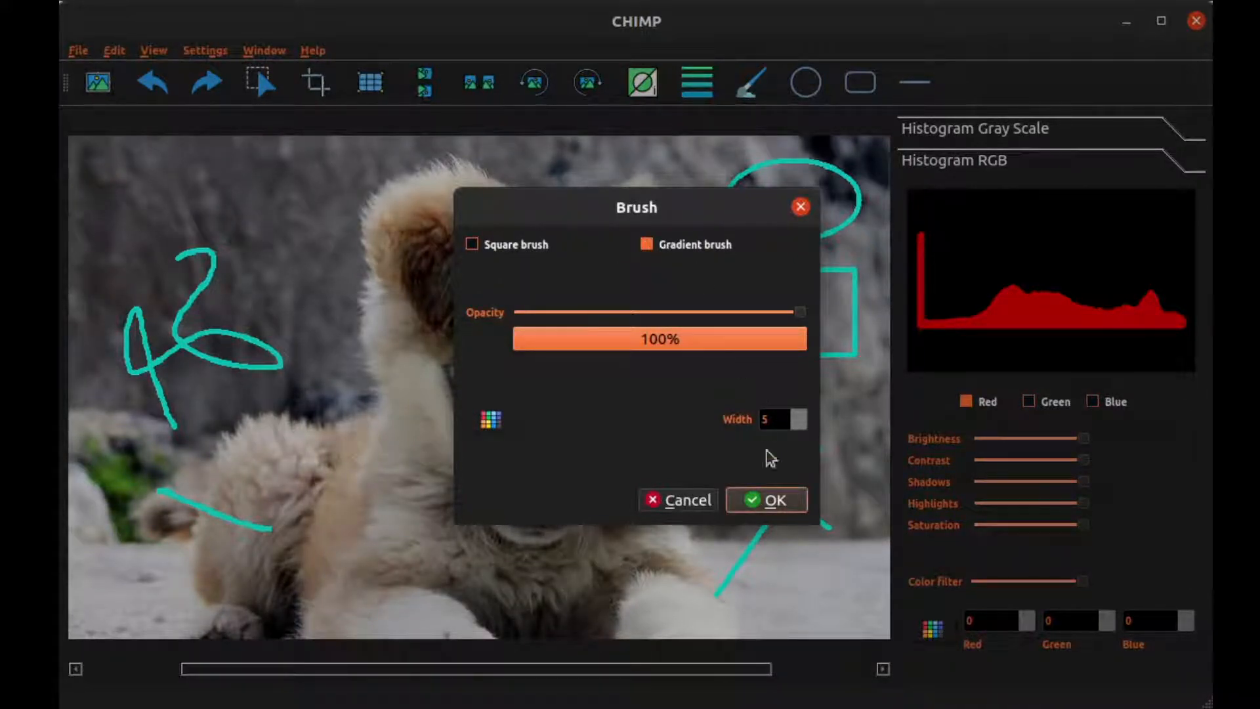
pyautogui.click(767, 502)
pyautogui.click(922, 86)
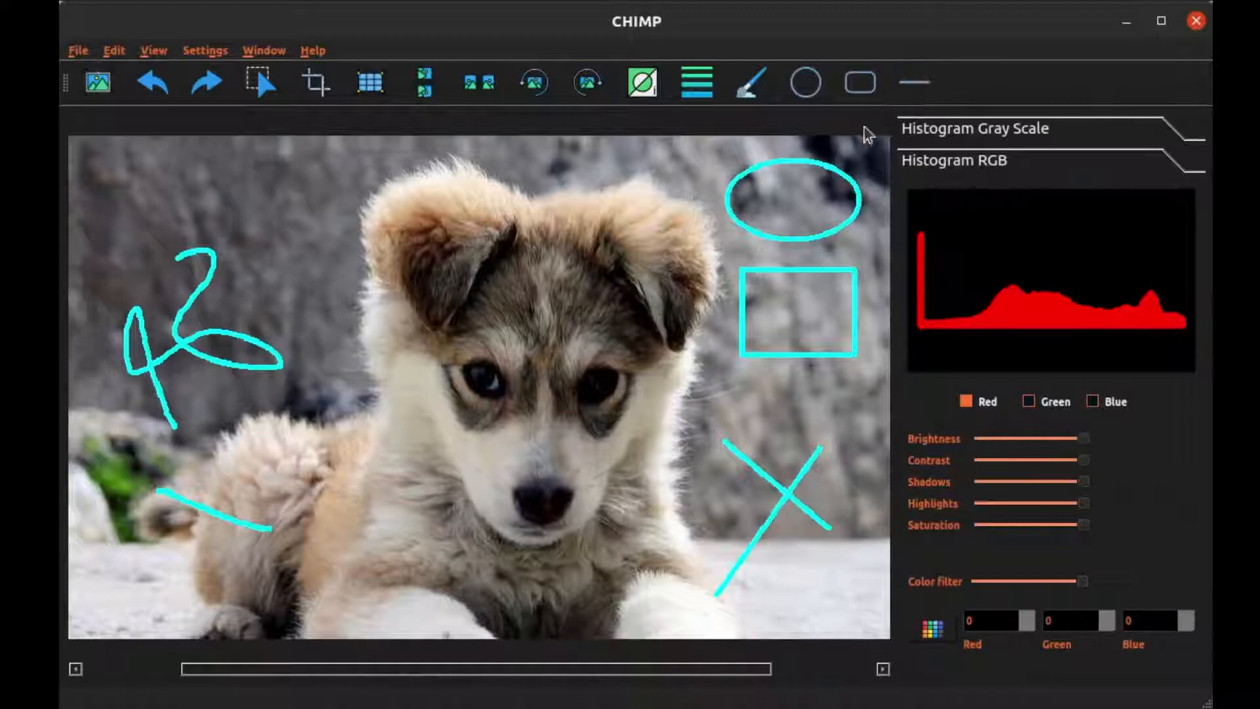
pyautogui.moveTo(295, 444); pyautogui.dragTo(612, 569)
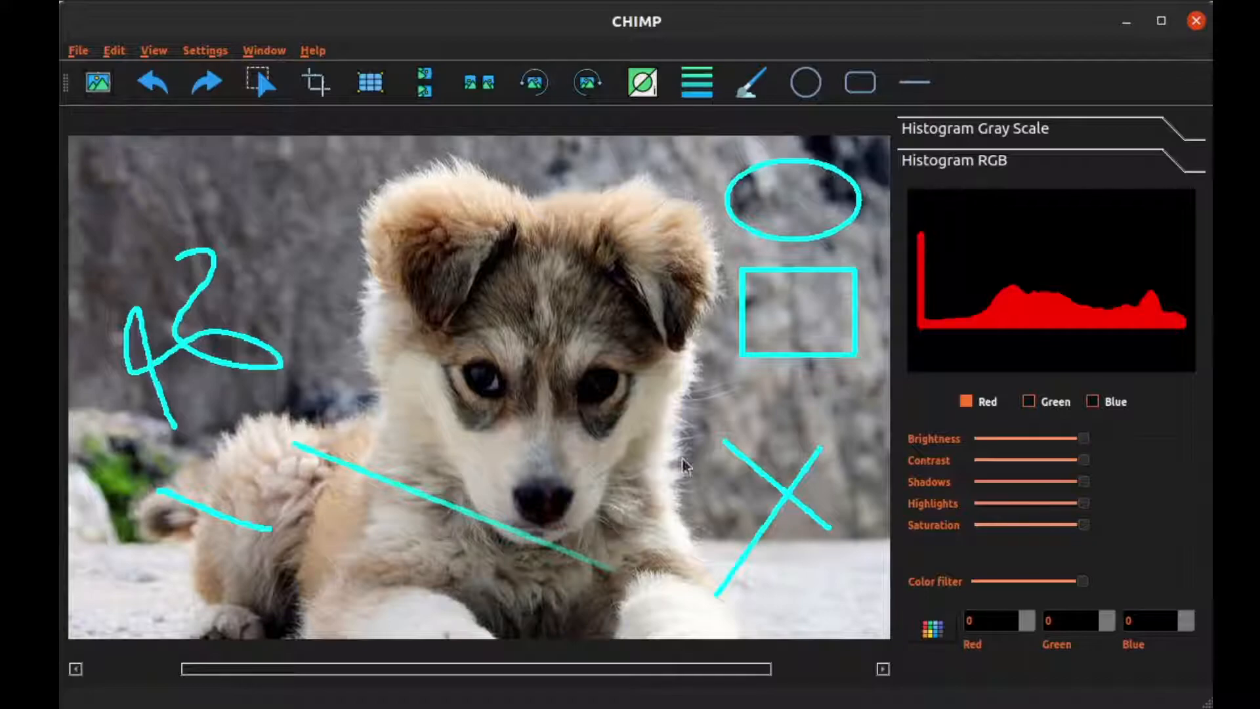
# Set the brush width to 22 and draw a thick cyan gradient line across the top of the puppy's head.
pyautogui.click(702, 82)
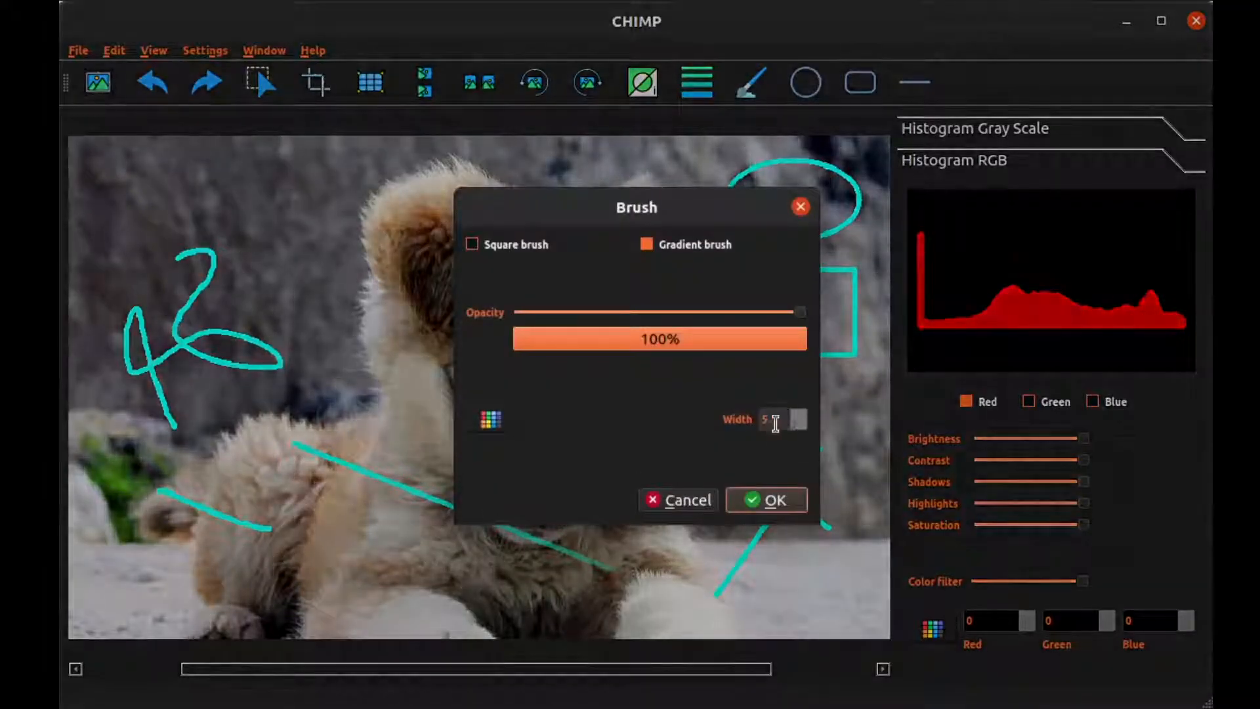
pyautogui.click(798, 417)
pyautogui.click(798, 418)
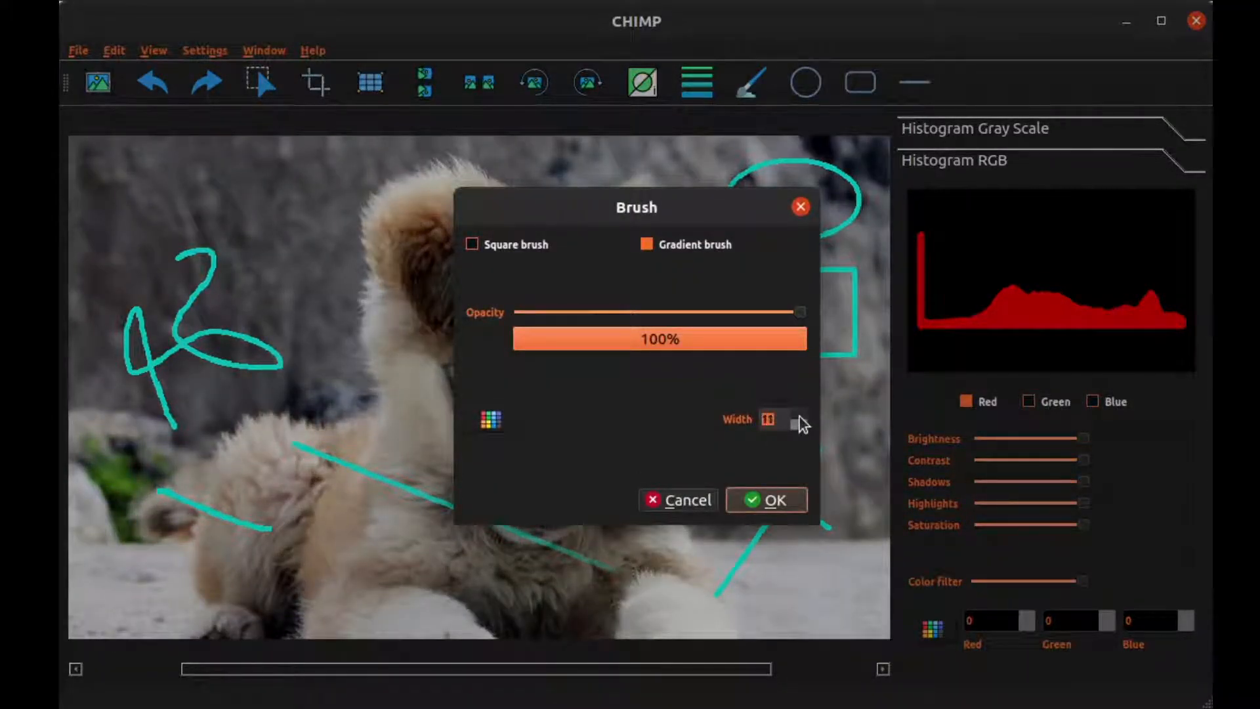
pyautogui.click(799, 417)
pyautogui.click(799, 417)
pyautogui.click(772, 501)
pyautogui.moveTo(299, 197); pyautogui.dragTo(598, 229)
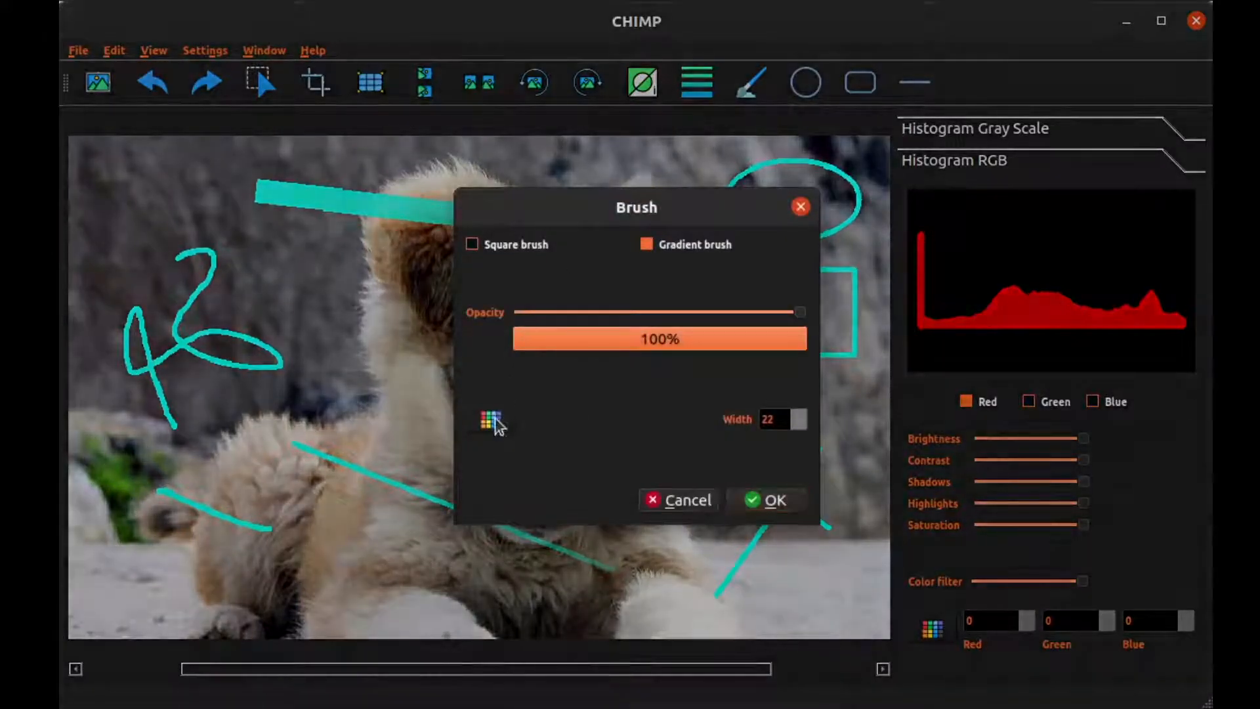
# Pick a custom purple brush color and draw a thick gradient line rising diagonally across the puppy's muzzle.
pyautogui.click(492, 418)
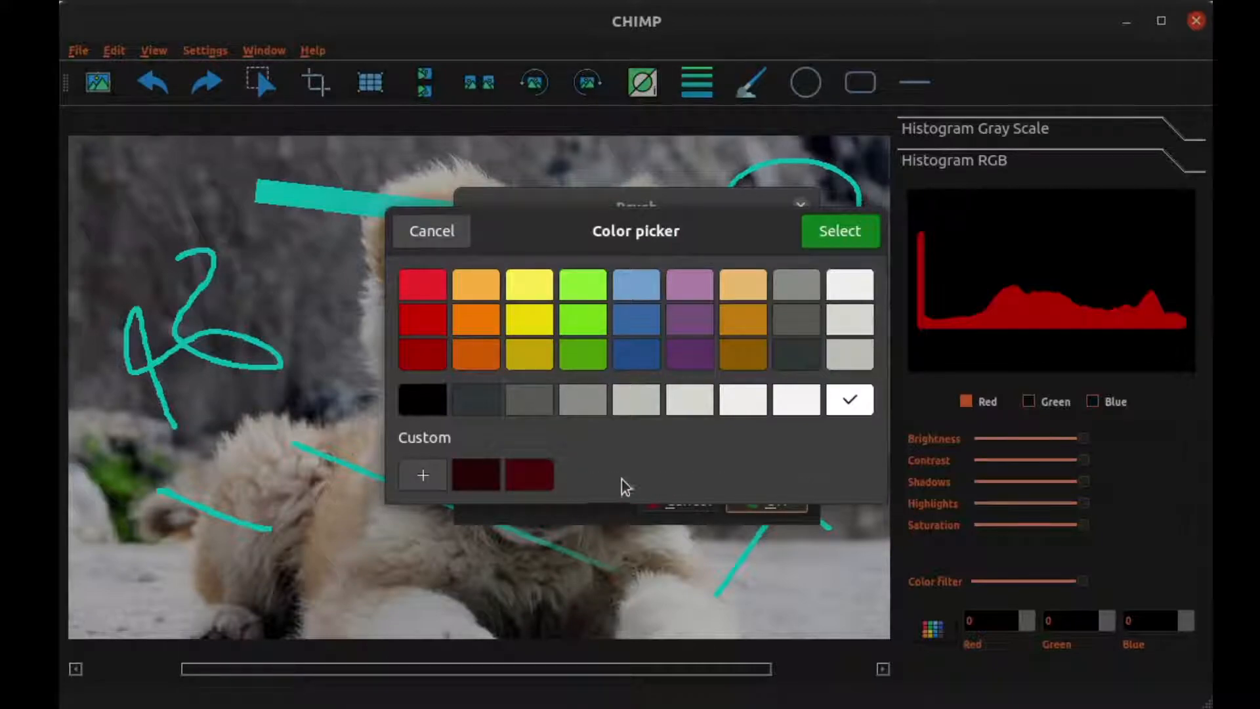
pyautogui.click(423, 474)
pyautogui.moveTo(490, 391); pyautogui.dragTo(482, 481)
pyautogui.moveTo(755, 293); pyautogui.dragTo(767, 287)
pyautogui.click(806, 172)
pyautogui.click(761, 498)
pyautogui.moveTo(355, 586); pyautogui.dragTo(612, 452)
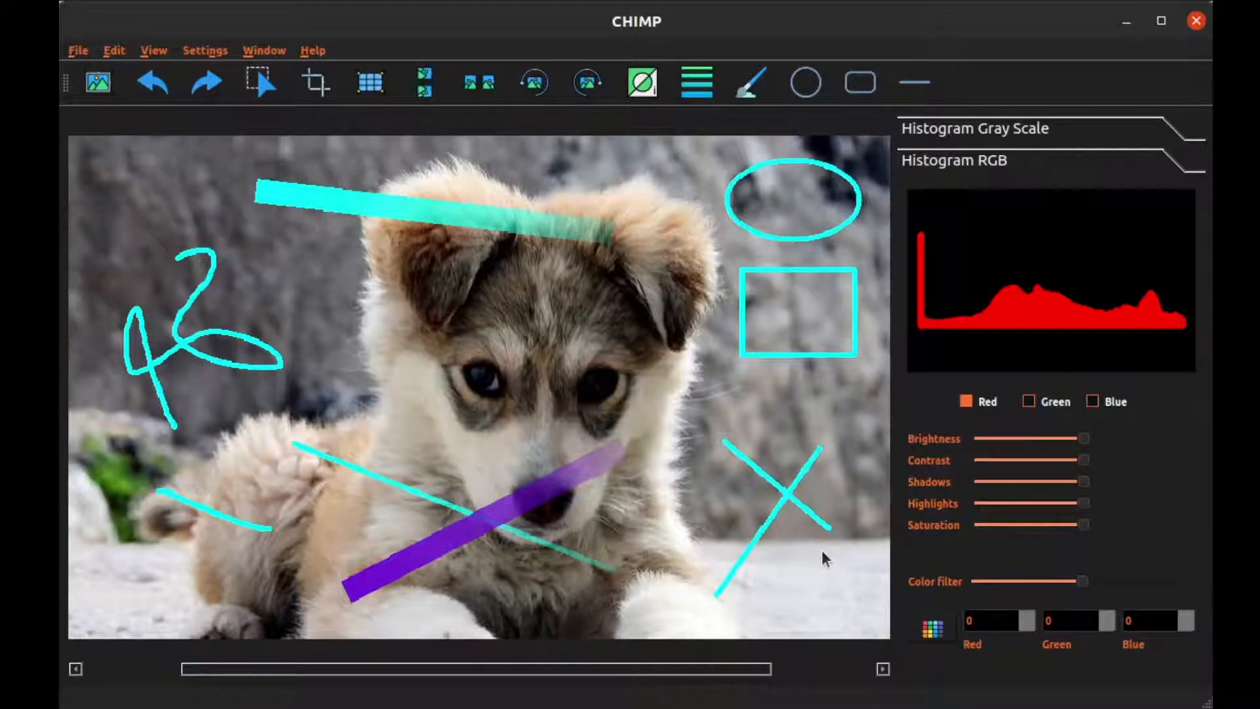
# Undo the purple line and the thick cyan gradient line.
pyautogui.click(178, 100)
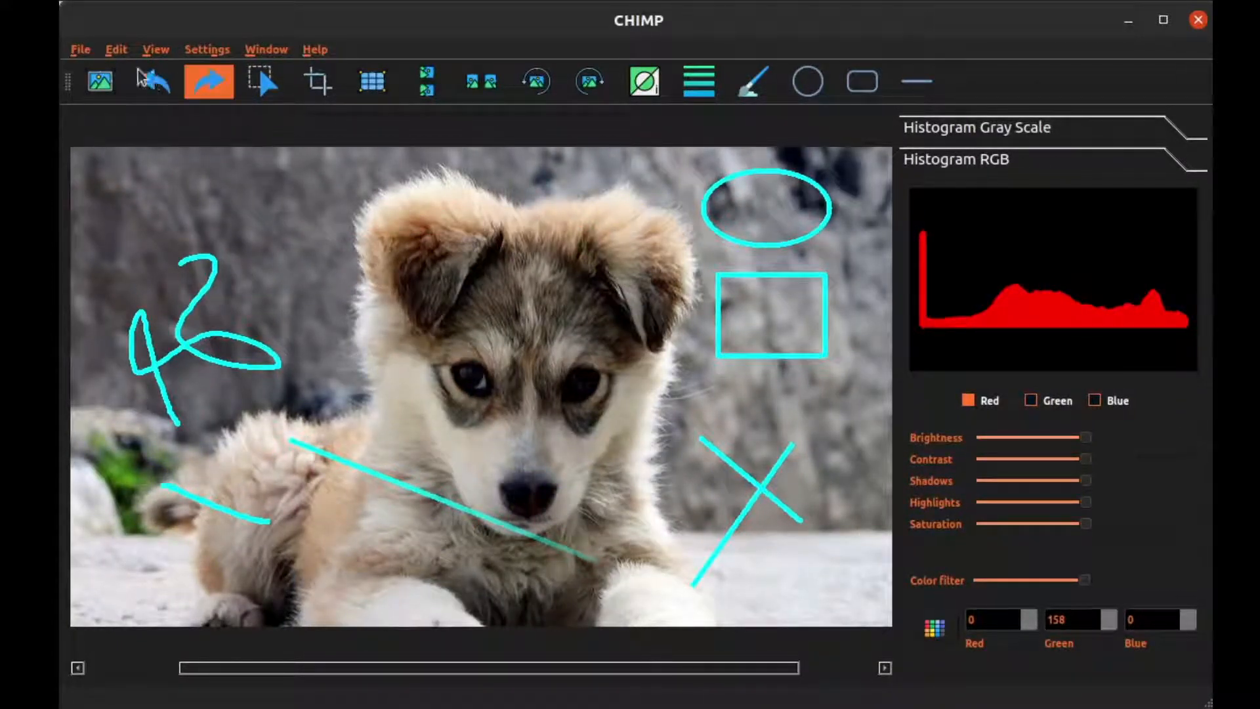
# Save the project to the Desktop as WIP.chimp.
pyautogui.click(80, 50)
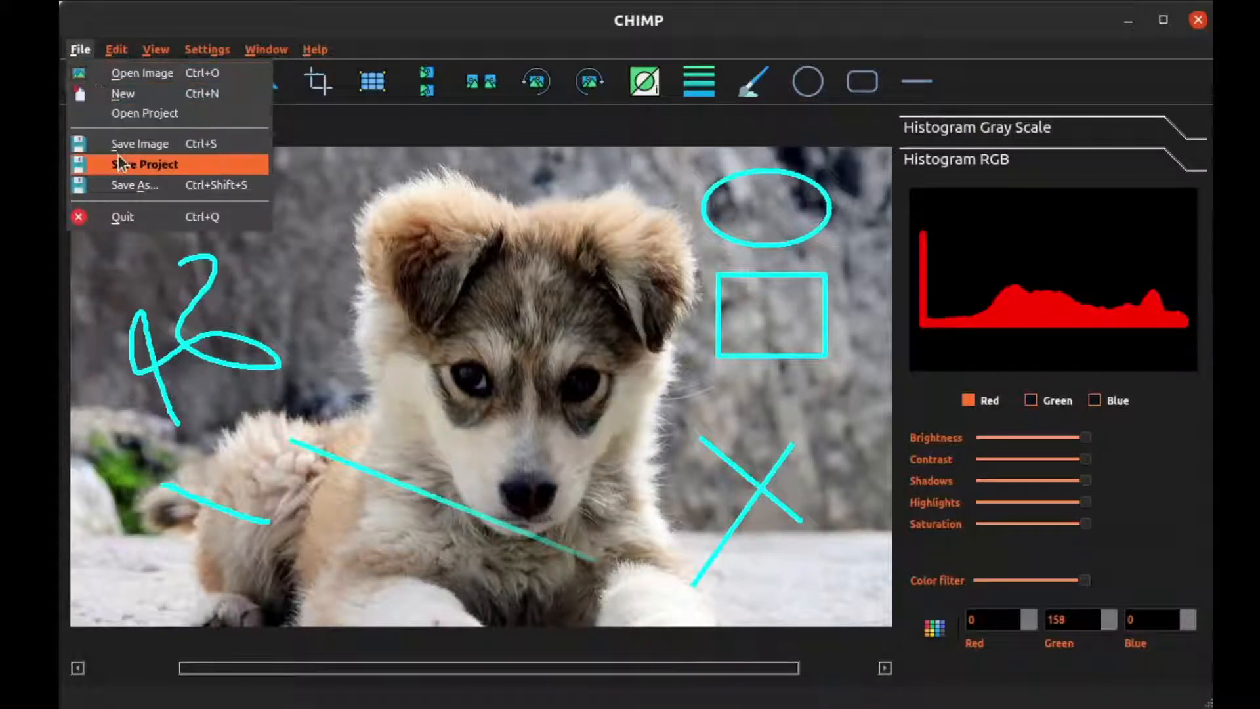
pyautogui.click(141, 164)
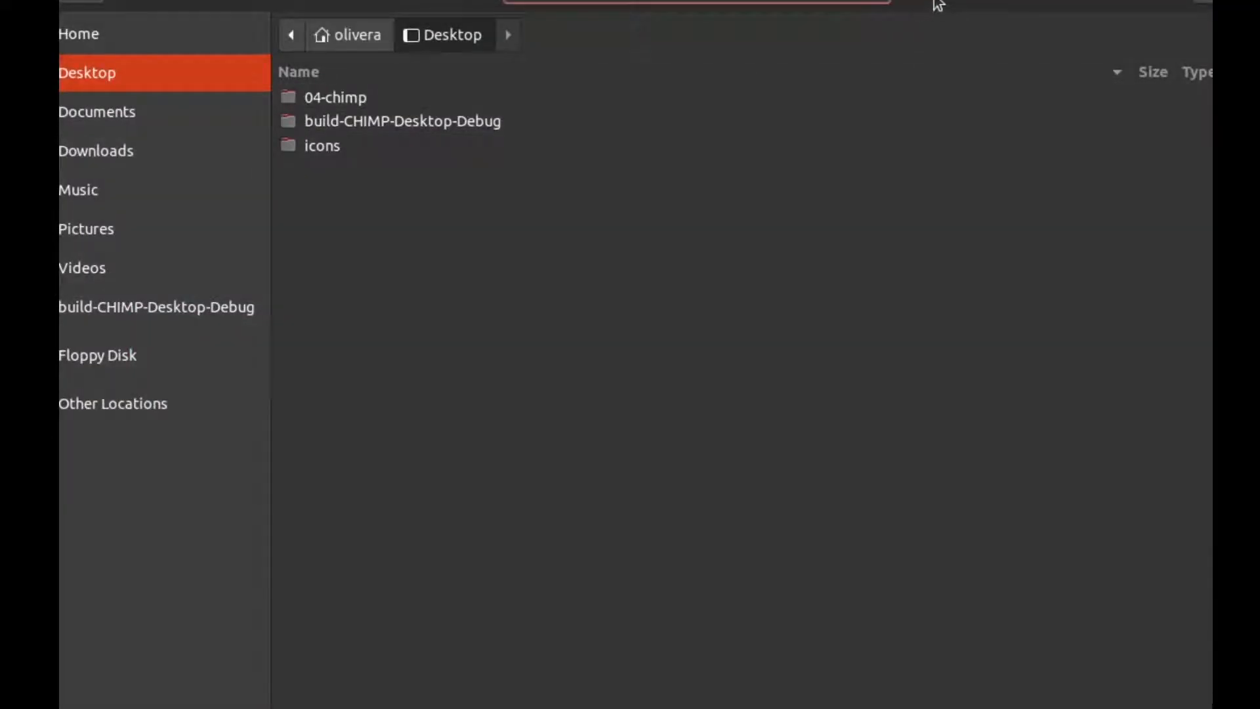
pyautogui.write('WIP.chimp')
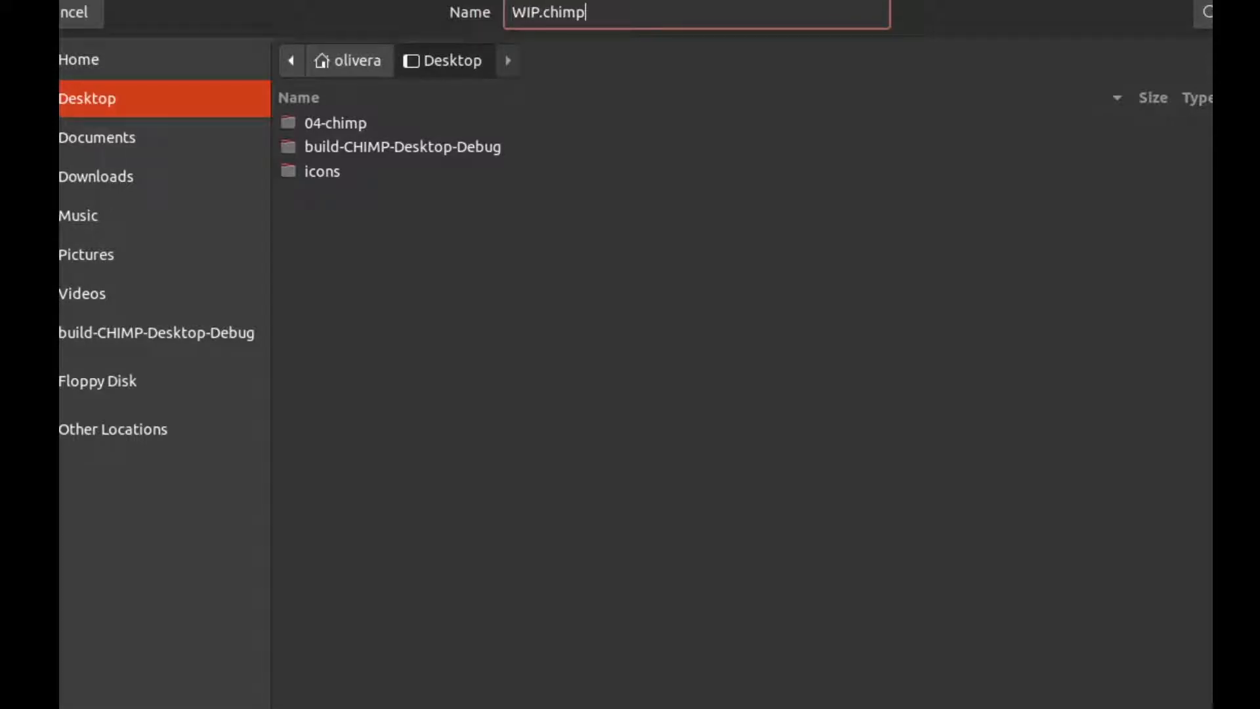
pyautogui.press('Return')
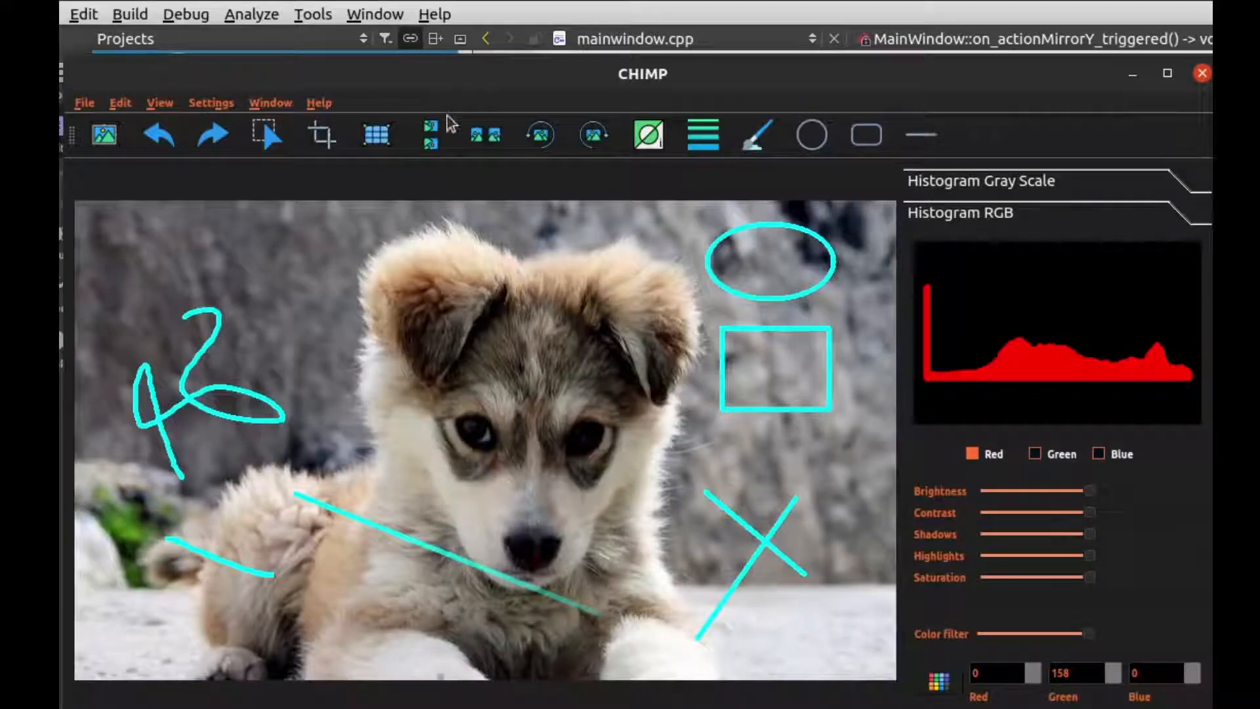
# Open a second, empty editor window and move it over the first one.
pyautogui.moveTo(745, 90); pyautogui.dragTo(748, 28)
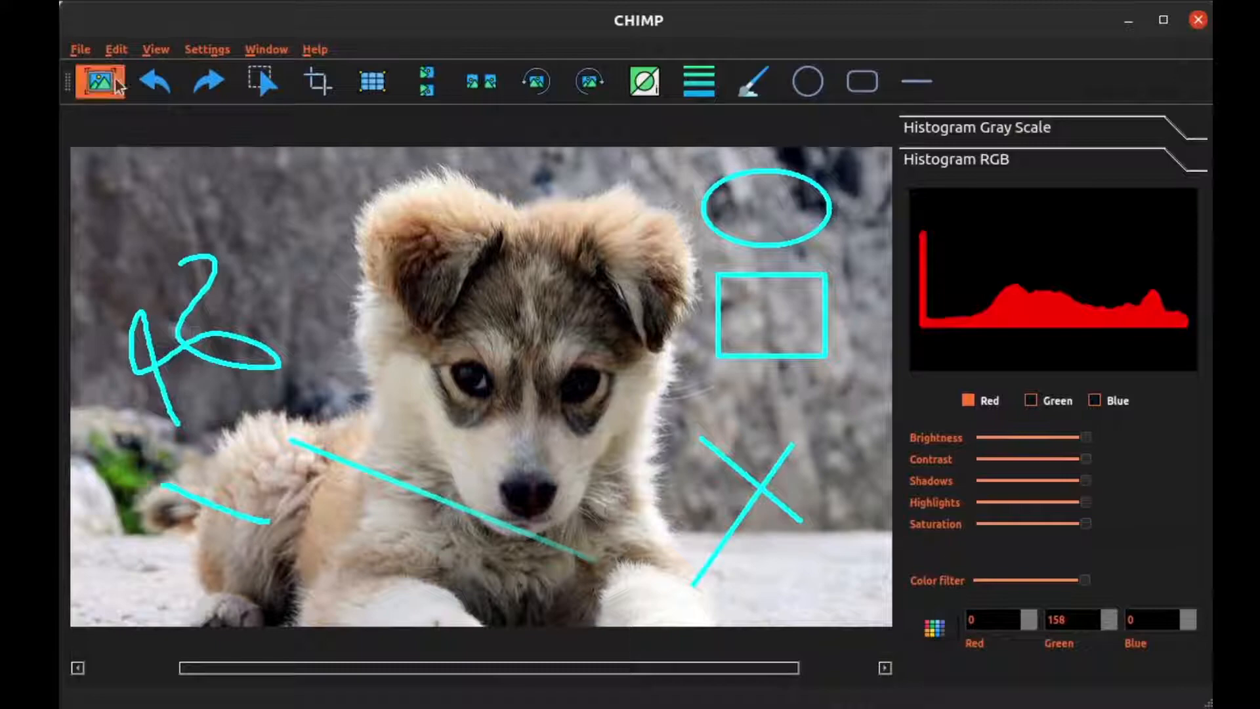
pyautogui.click(266, 49)
pyautogui.click(284, 72)
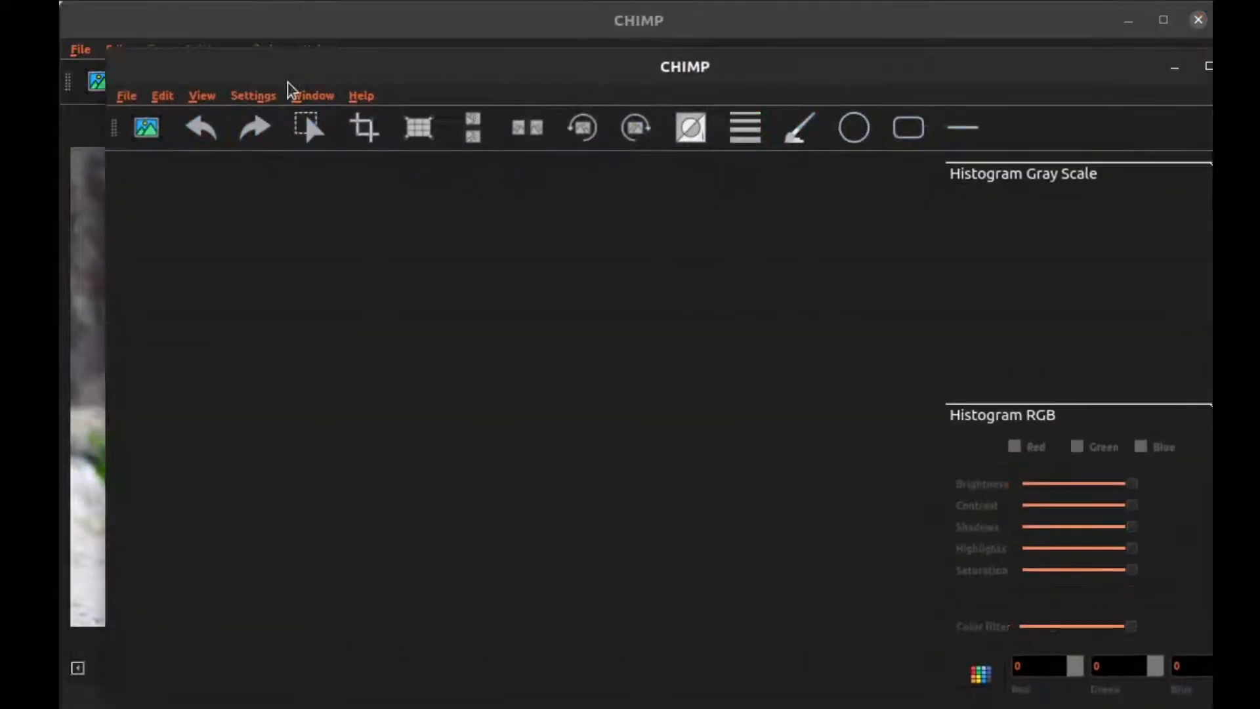
pyautogui.moveTo(760, 83); pyautogui.dragTo(702, 31)
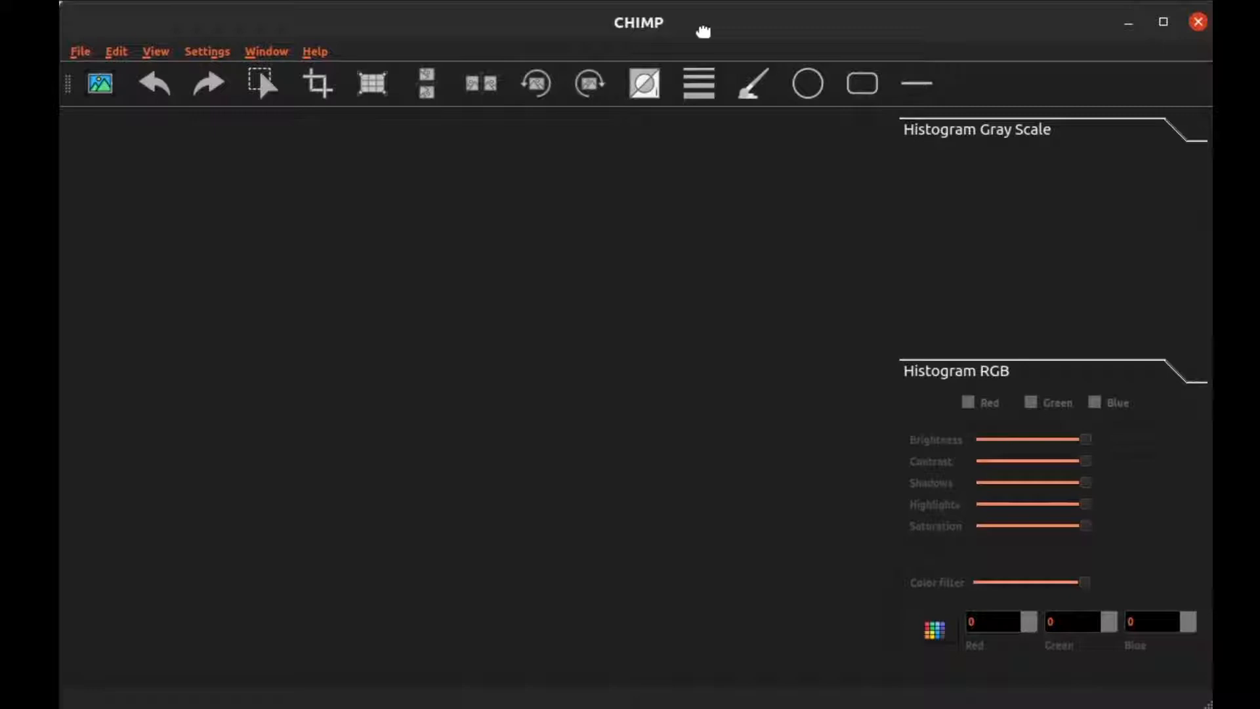
# Open the saved project WIP.chimp from the Desktop in the new window.
pyautogui.click(80, 53)
pyautogui.click(133, 118)
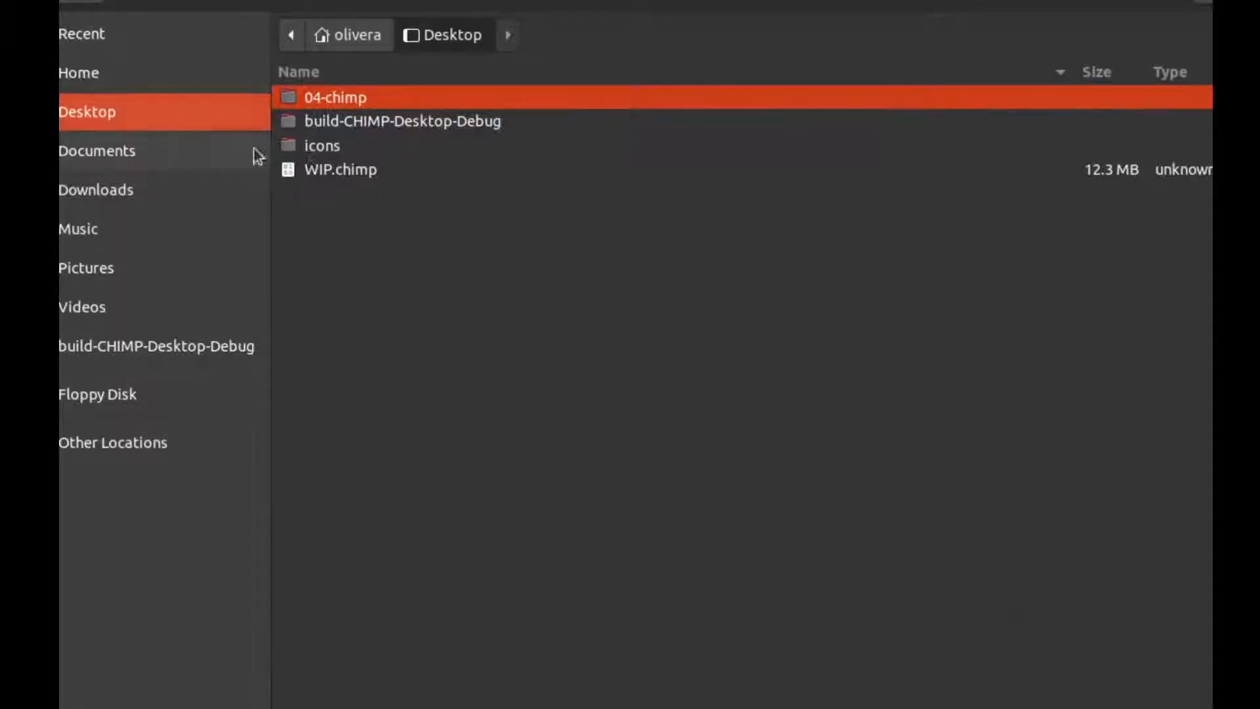
pyautogui.click(440, 176)
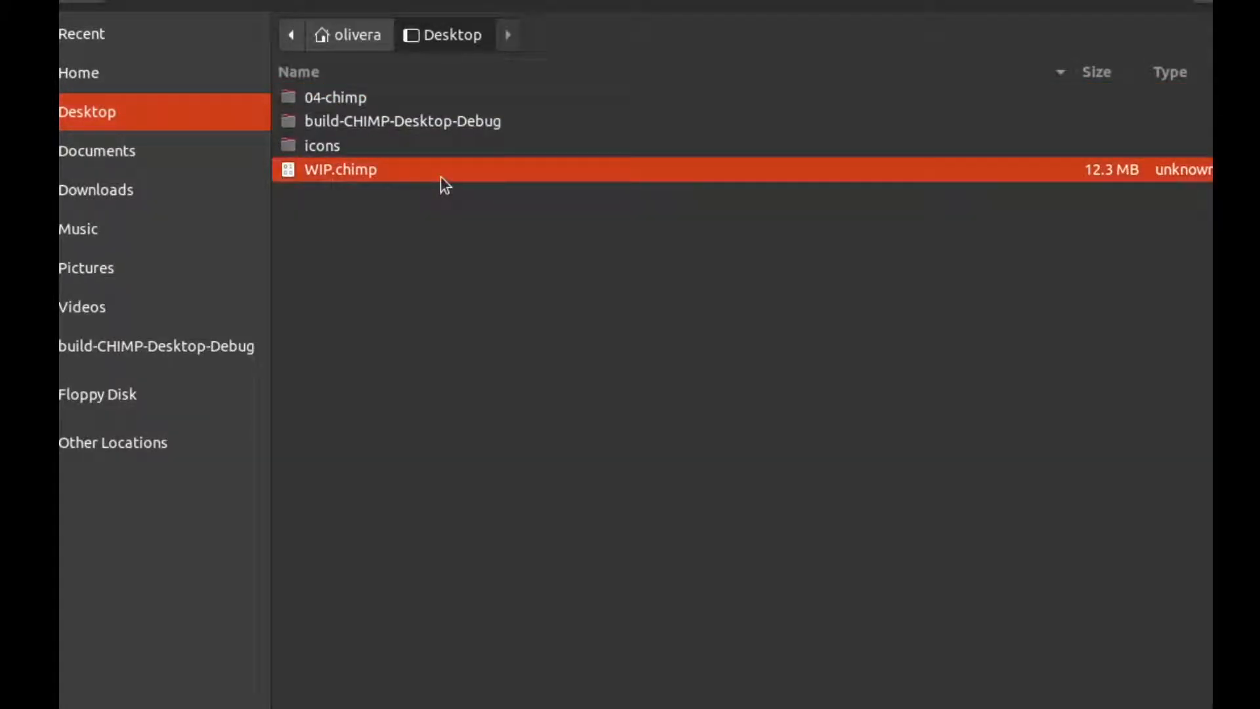
pyautogui.doubleClick(440, 176)
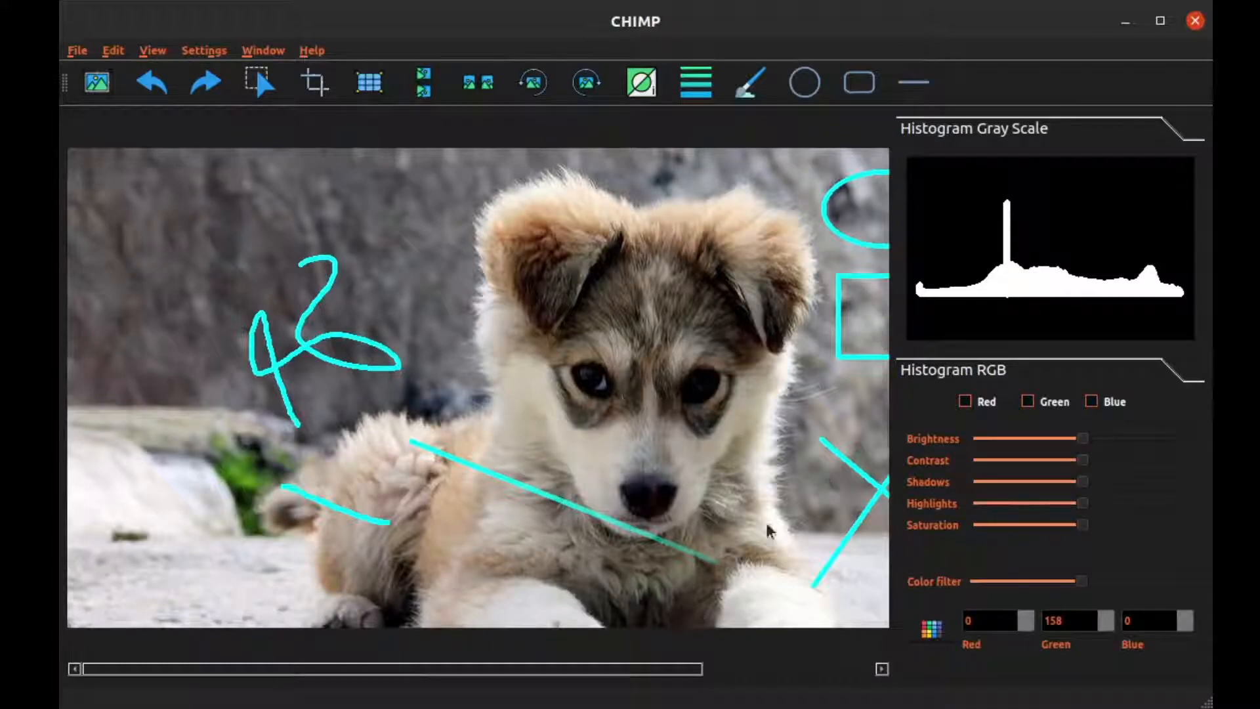
# Undo all the cyan drawings and the green color adjustment in the reopened project.
pyautogui.moveTo(661, 669); pyautogui.dragTo(748, 671)
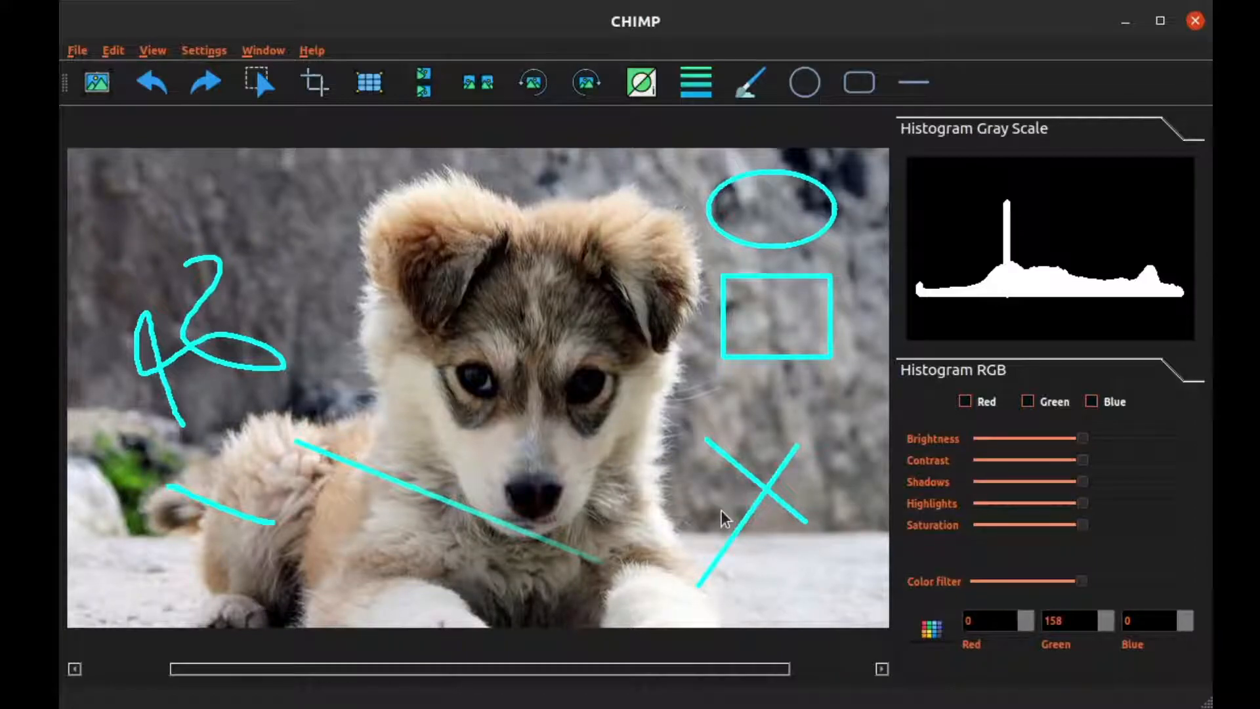
pyautogui.hotkey('ctrl', 'z')
pyautogui.hotkey('ctrl', 'z')
pyautogui.hotkey('ctrl', 'z')
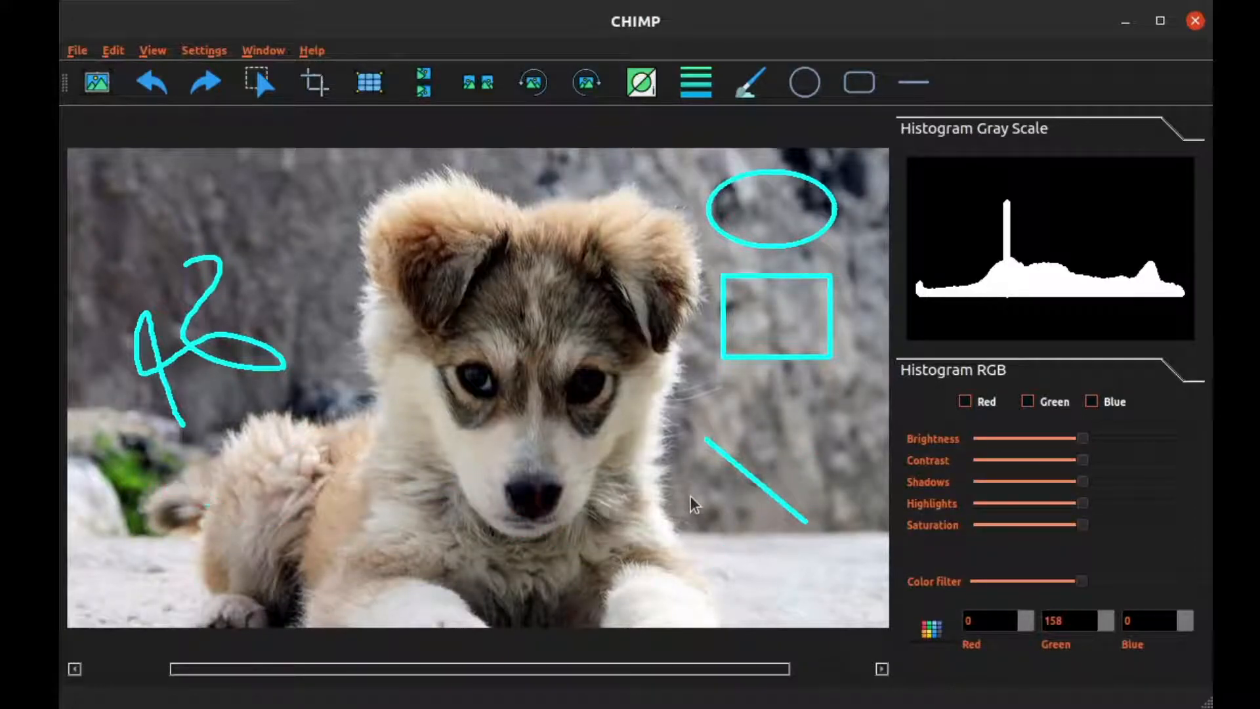
pyautogui.hotkey('ctrl', 'z')
pyautogui.hotkey('ctrl', 'z')
pyautogui.hotkey('ctrl', 'z')
pyautogui.hotkey('ctrl', 'z')
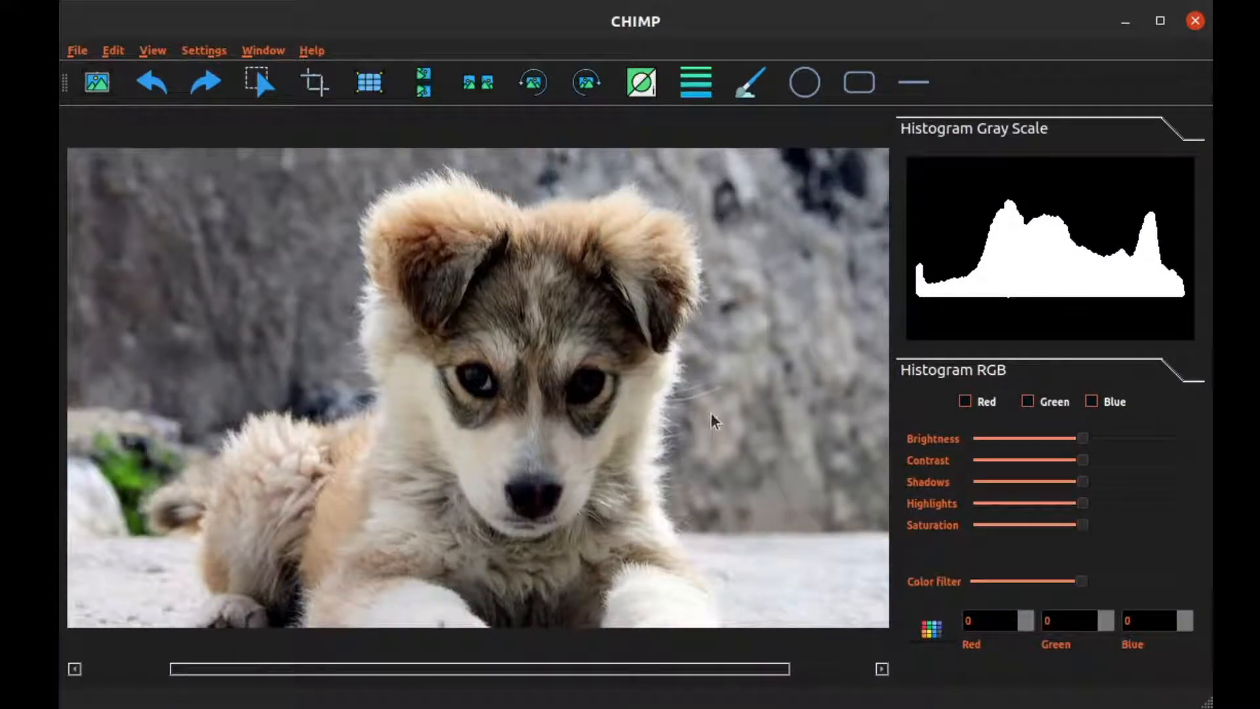
# Invert the photo's colors, raise its brightness and shadows, and lower its contrast and highlights.
pyautogui.click(637, 89)
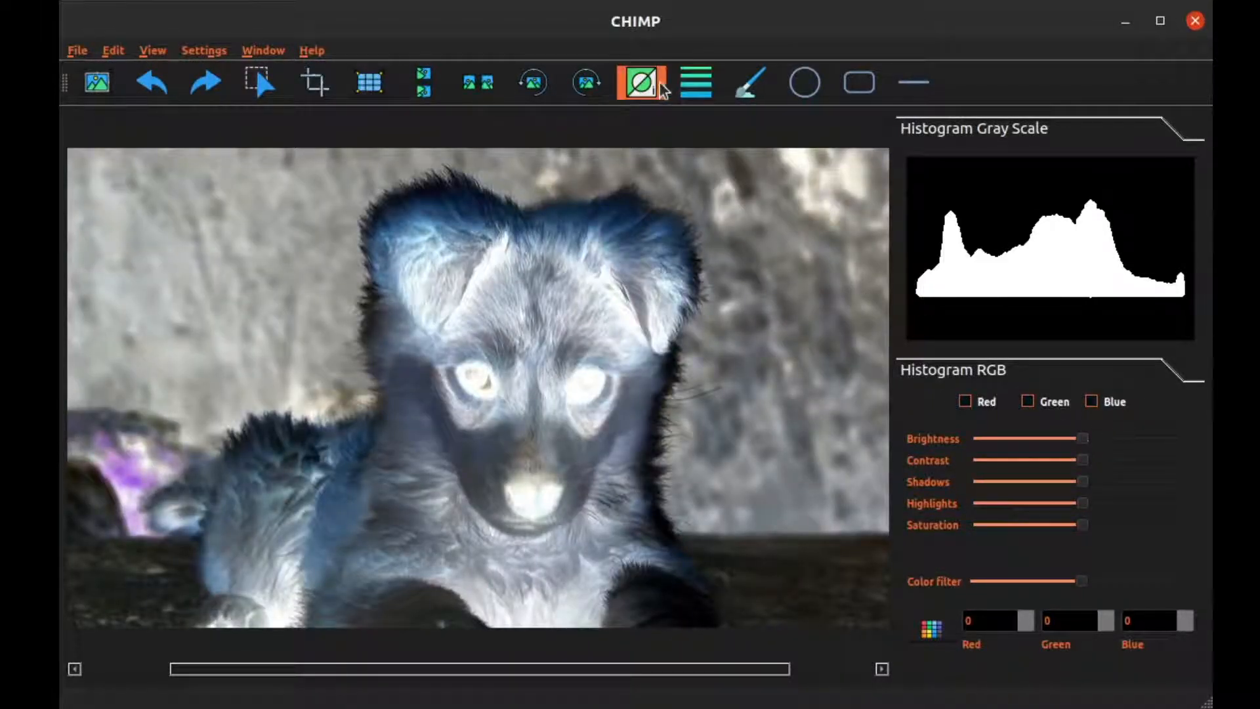
pyautogui.click(1108, 440)
pyautogui.moveTo(1078, 460); pyautogui.dragTo(1054, 461)
pyautogui.click(1117, 482)
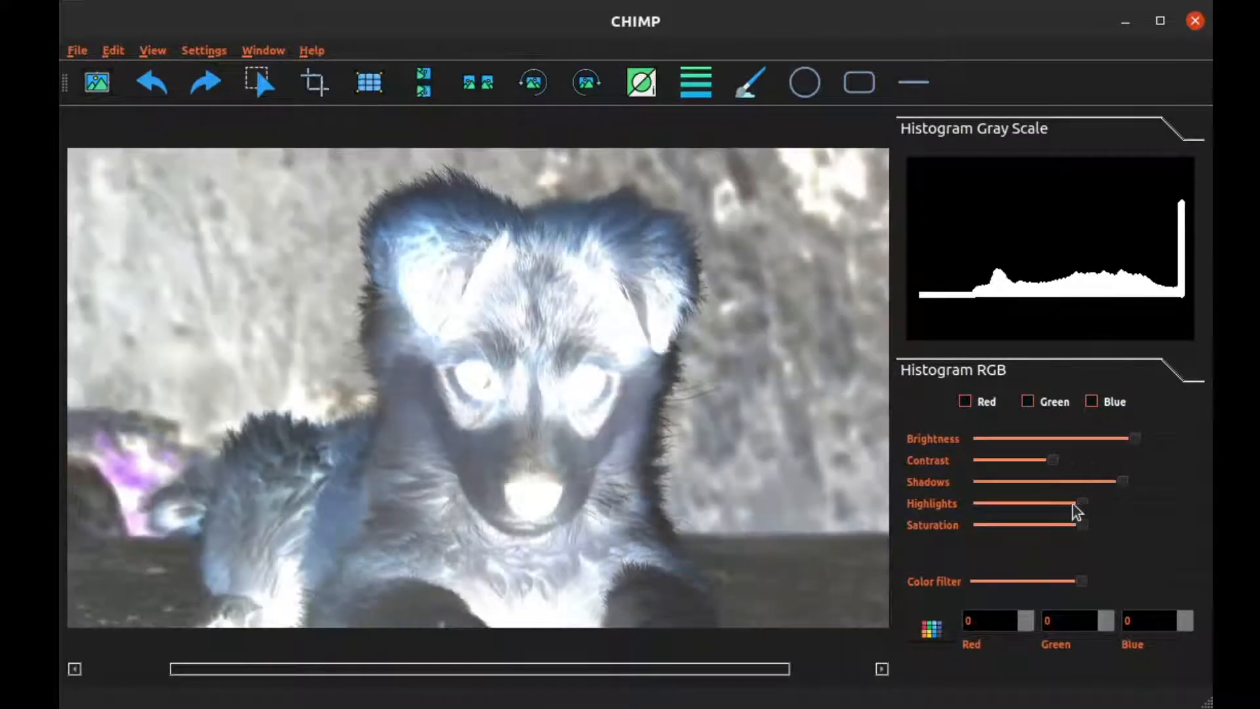
pyautogui.click(1041, 503)
# Paint a cyan brush stroke from beside the puppy's ear down to between its eyes and invert the colors again.
pyautogui.click(749, 83)
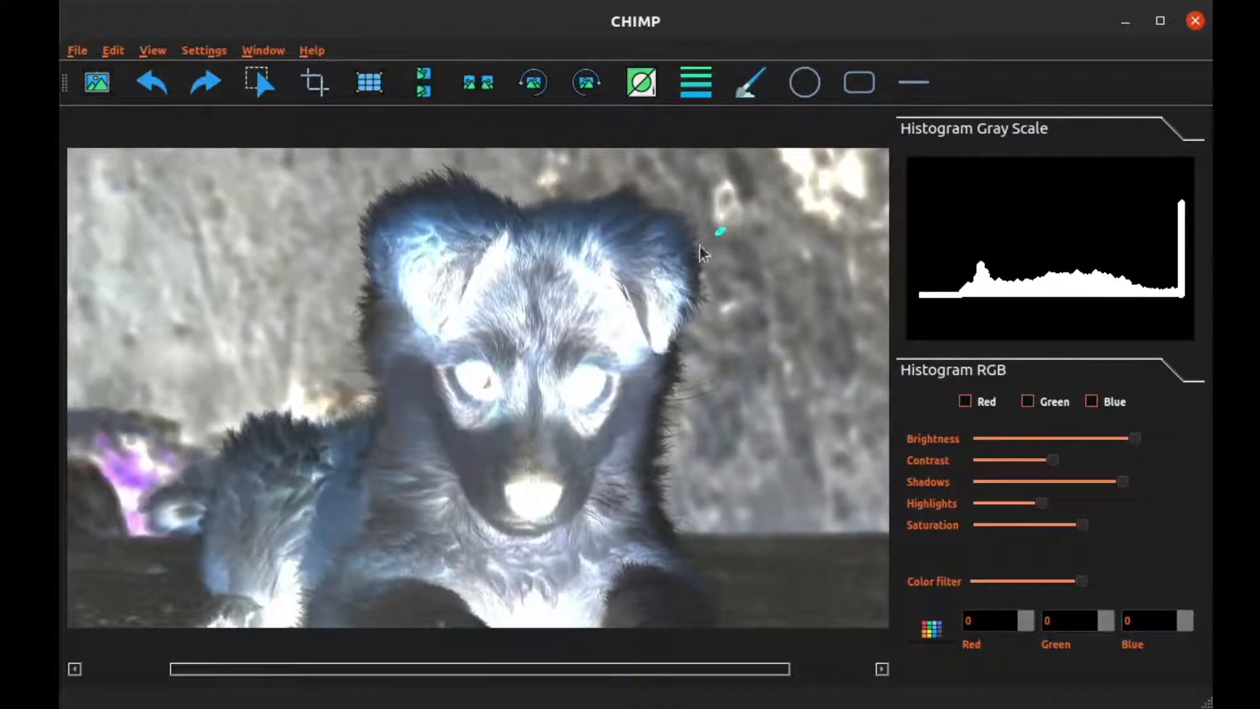
pyautogui.moveTo(724, 229); pyautogui.dragTo(546, 413)
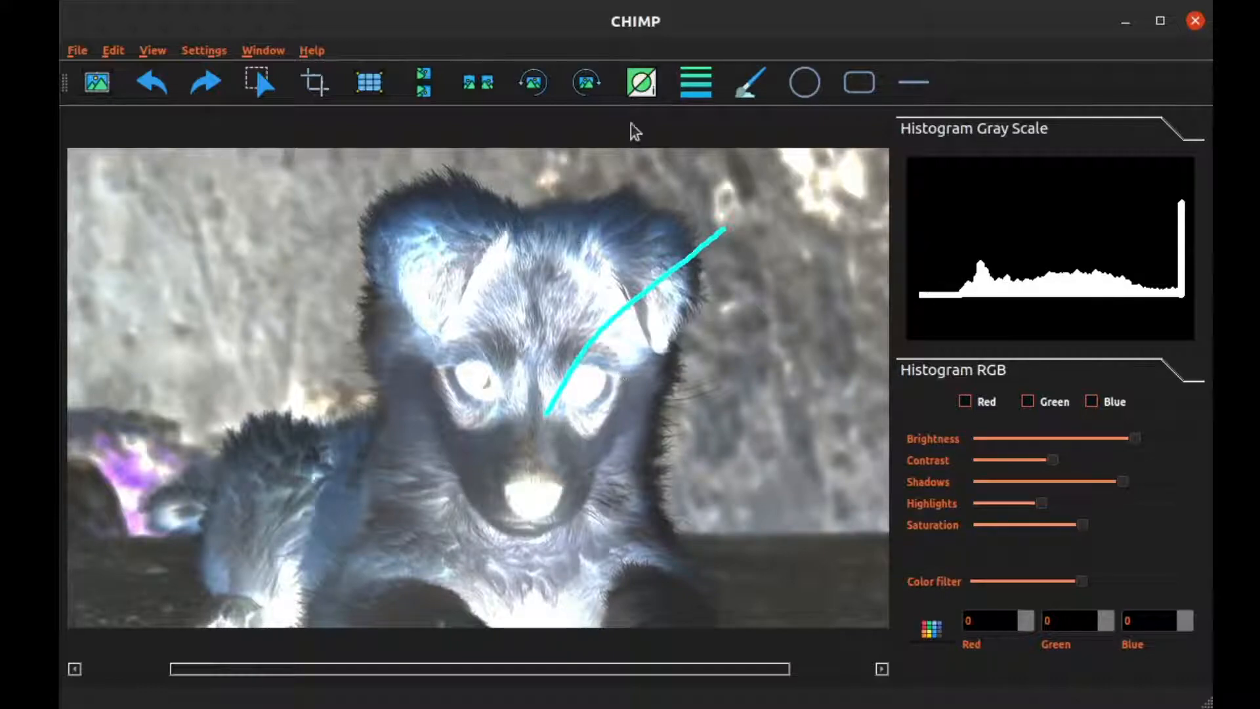
pyautogui.click(639, 84)
# Undo the brush stroke, the slider adjustments and the color inversions.
pyautogui.hotkey('ctrl', 'z')
pyautogui.hotkey('ctrl', 'z')
pyautogui.hotkey('ctrl', 'z')
pyautogui.hotkey('ctrl', 'z')
pyautogui.hotkey('ctrl', 'z')
pyautogui.hotkey('ctrl', 'z')
pyautogui.hotkey('ctrl', 'z')
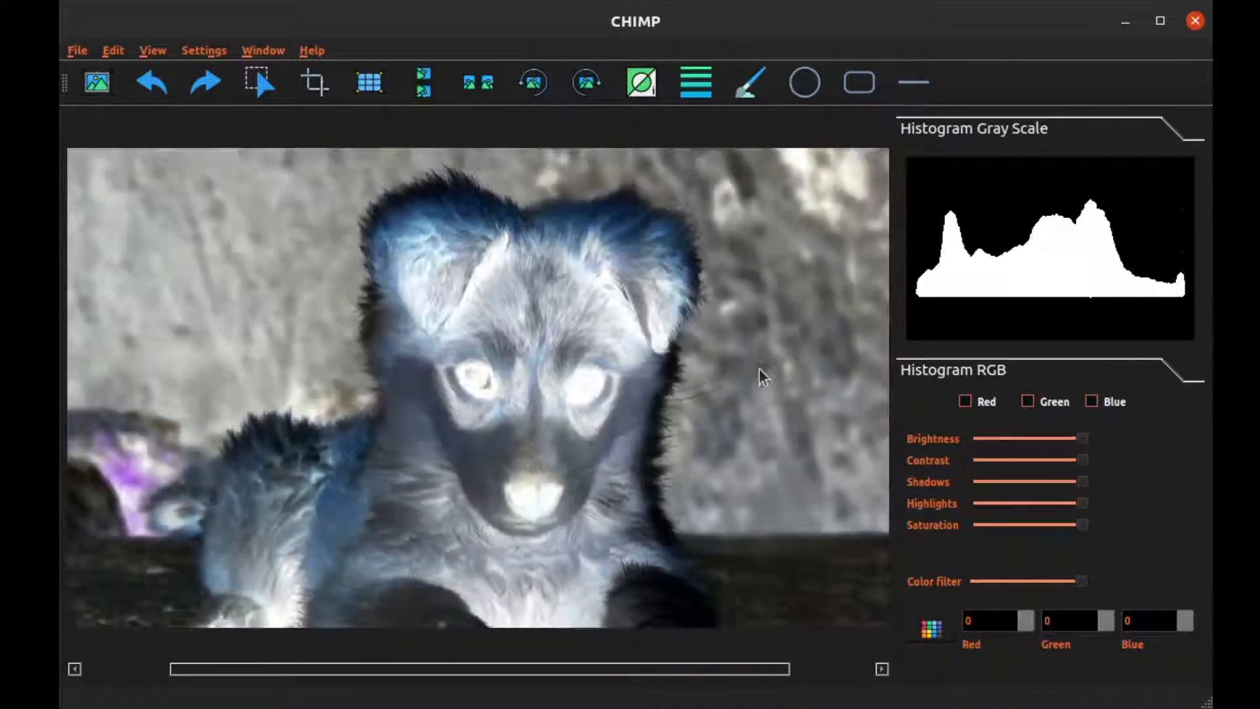
# Rotate the photo clockwise and back, and mirror it horizontally and vertically before restoring its original orientation.
pyautogui.click(588, 83)
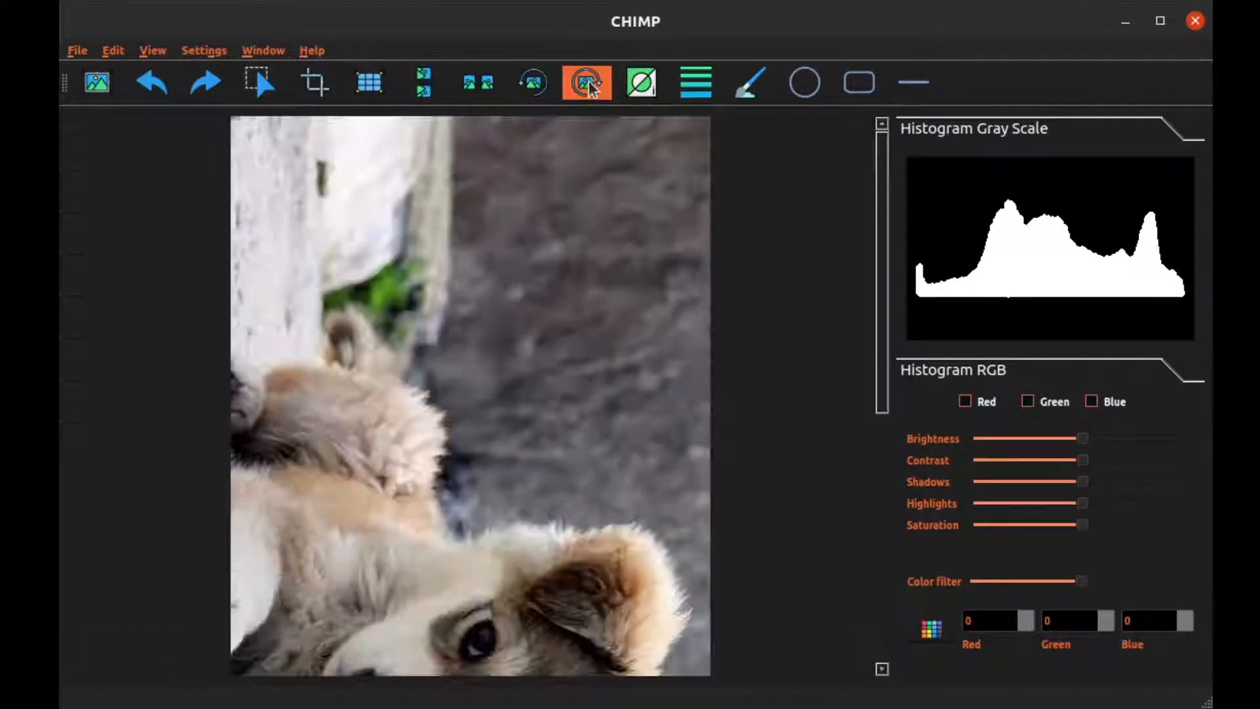
pyautogui.click(533, 83)
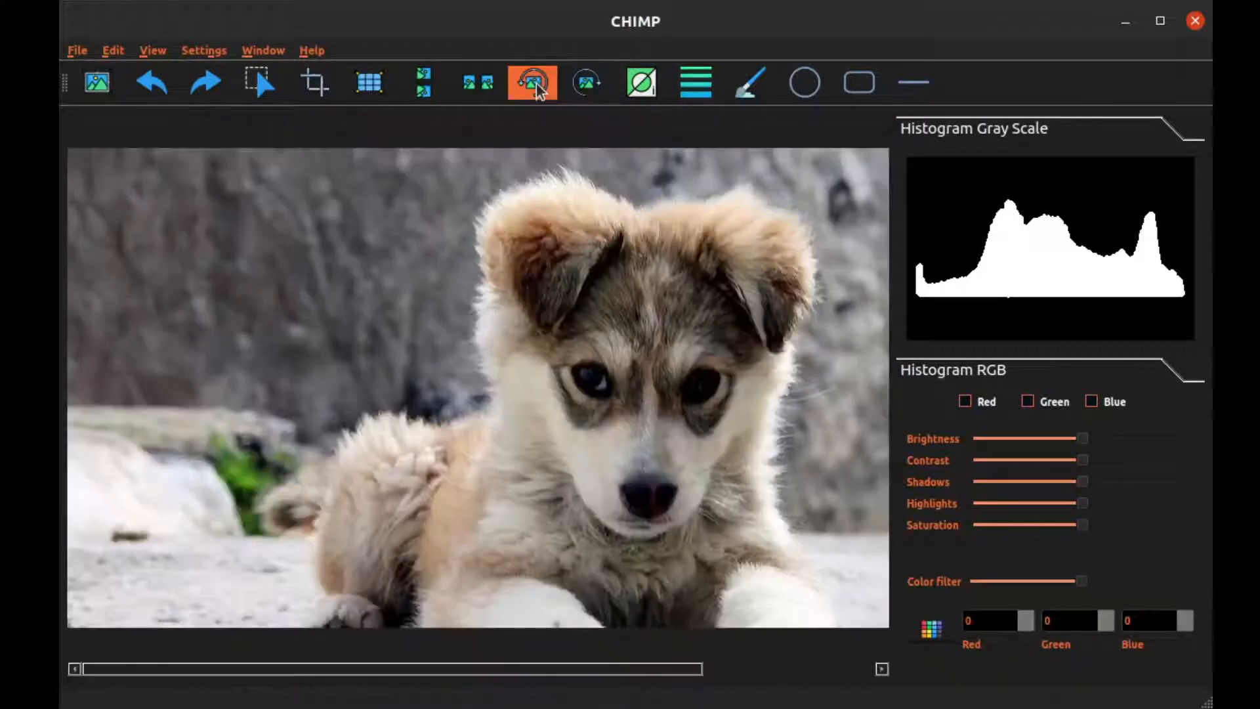
pyautogui.click(482, 85)
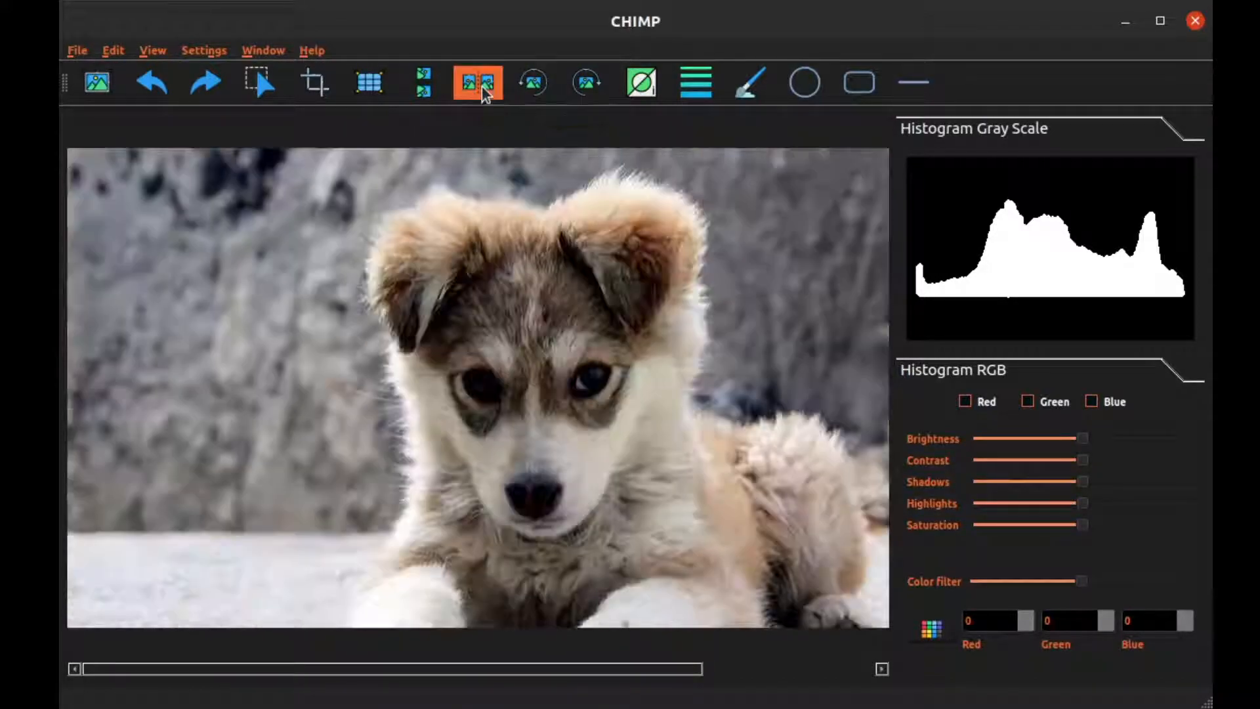
pyautogui.click(431, 92)
pyautogui.click(431, 91)
pyautogui.click(470, 98)
pyautogui.click(377, 91)
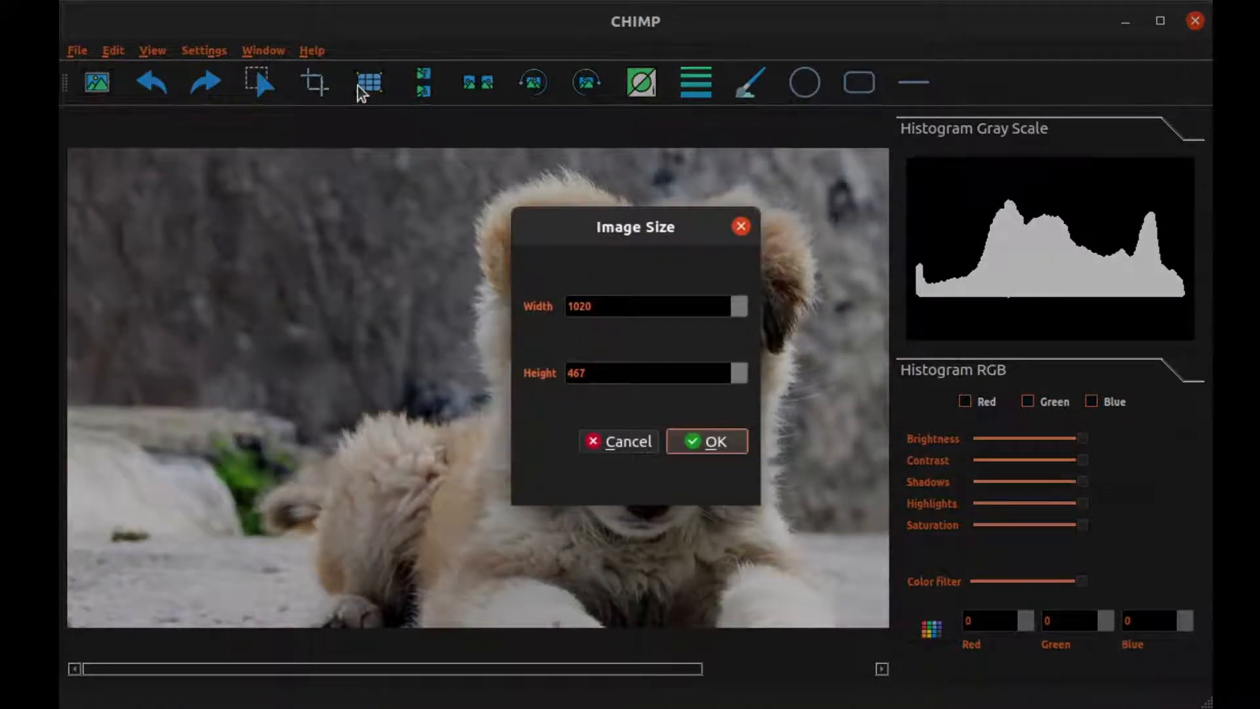
pyautogui.press('Tab')
pyautogui.click(628, 444)
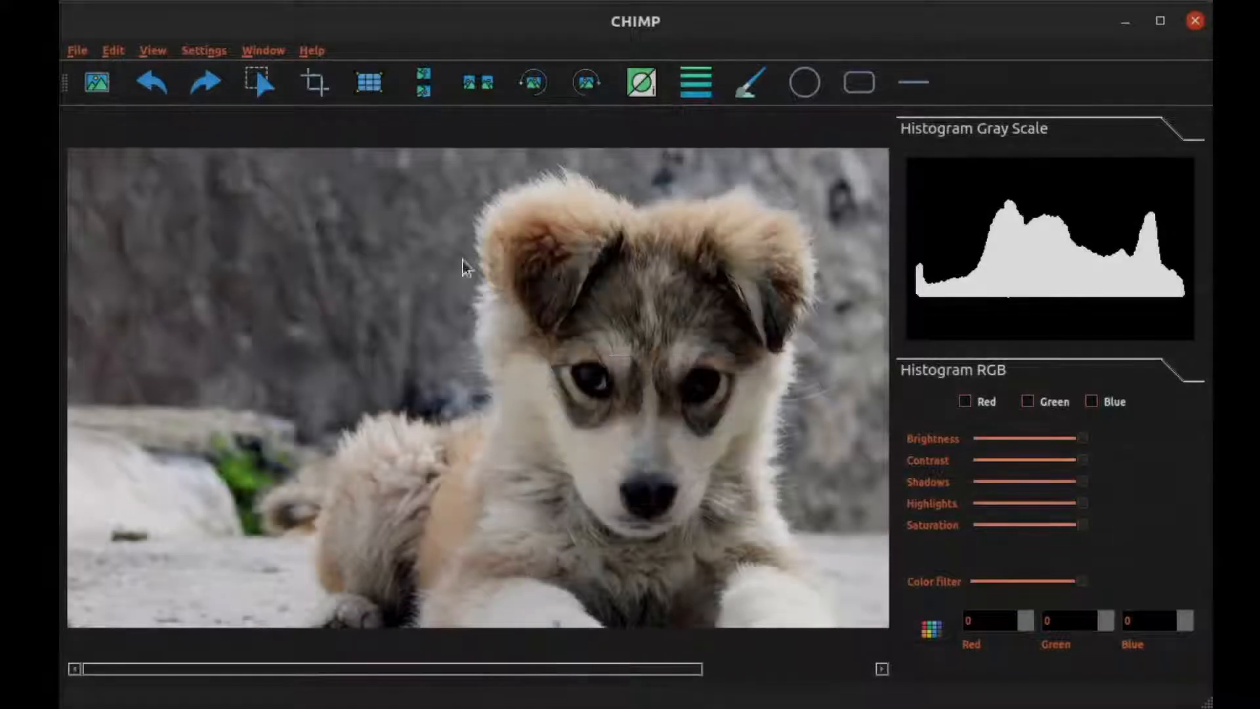
# Crop the photo to a rectangular selection around the puppy's head, and undo the crop.
pyautogui.moveTo(599, 670); pyautogui.dragTo(688, 671)
pyautogui.moveTo(279, 195); pyautogui.dragTo(766, 544)
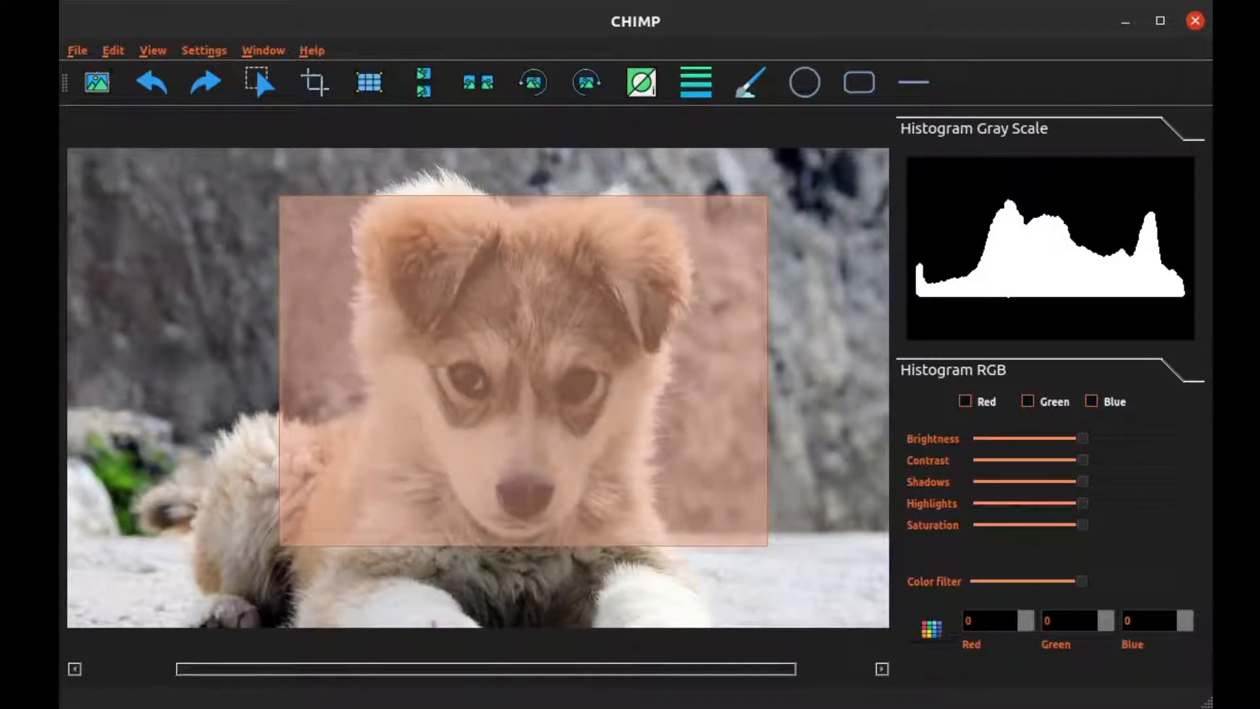
pyautogui.click(324, 84)
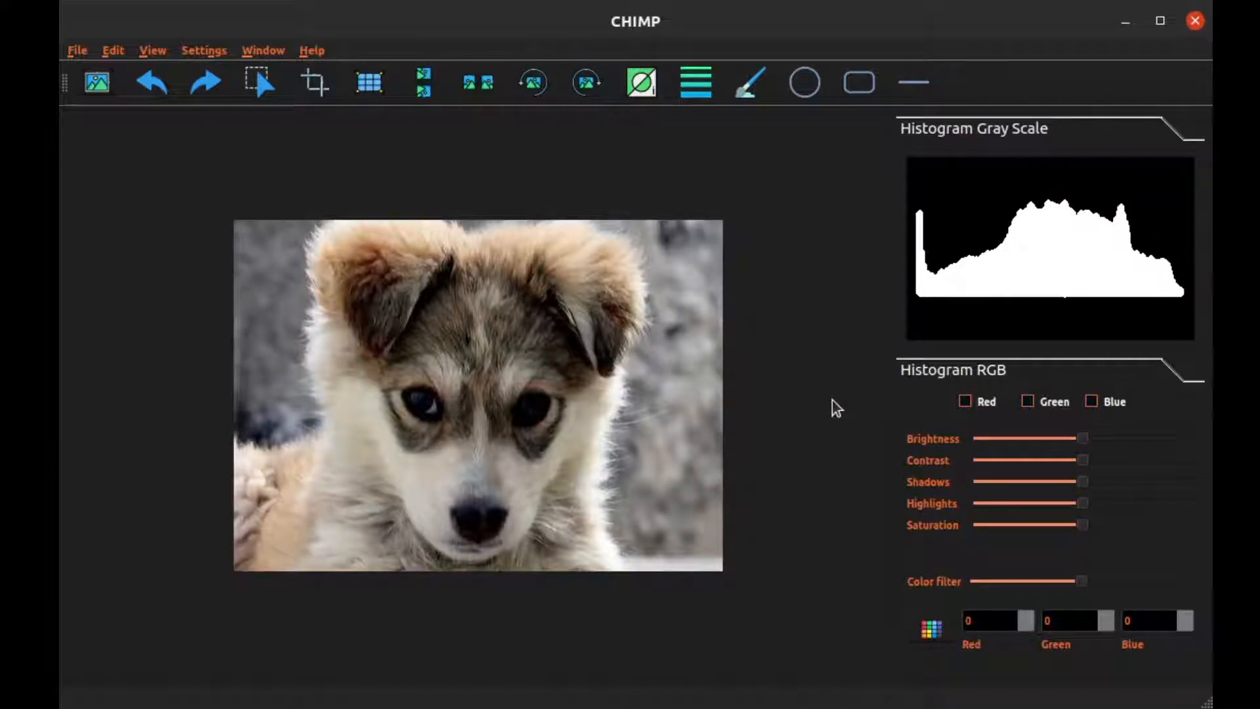
pyautogui.hotkey('ctrl', 'z')
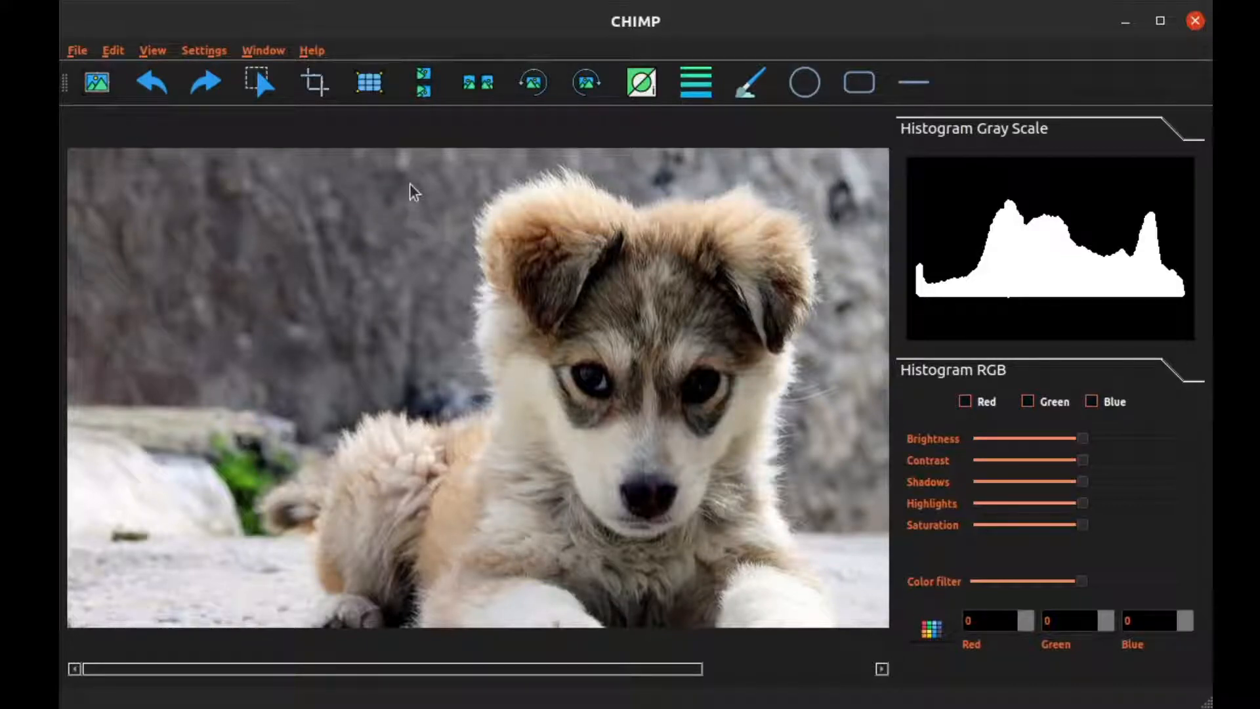
# Create a new blank image with width 500 and height 500.
pyautogui.click(88, 57)
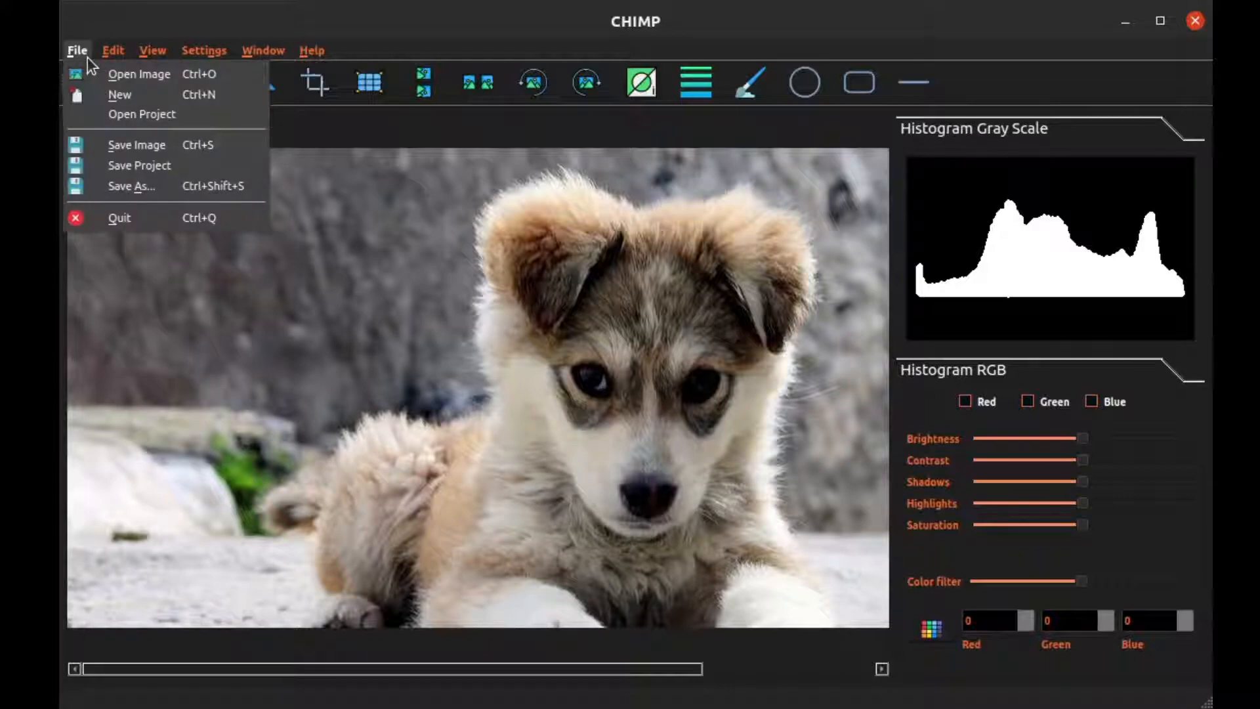
pyautogui.click(115, 96)
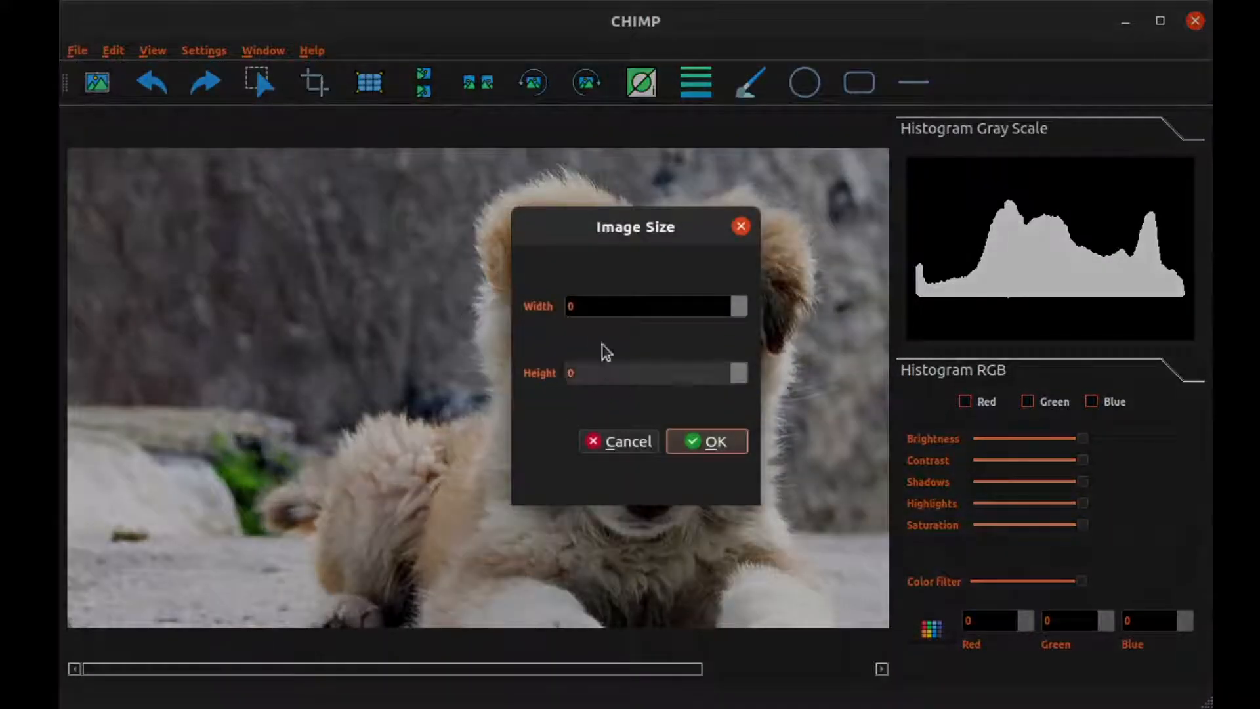
pyautogui.click(568, 303)
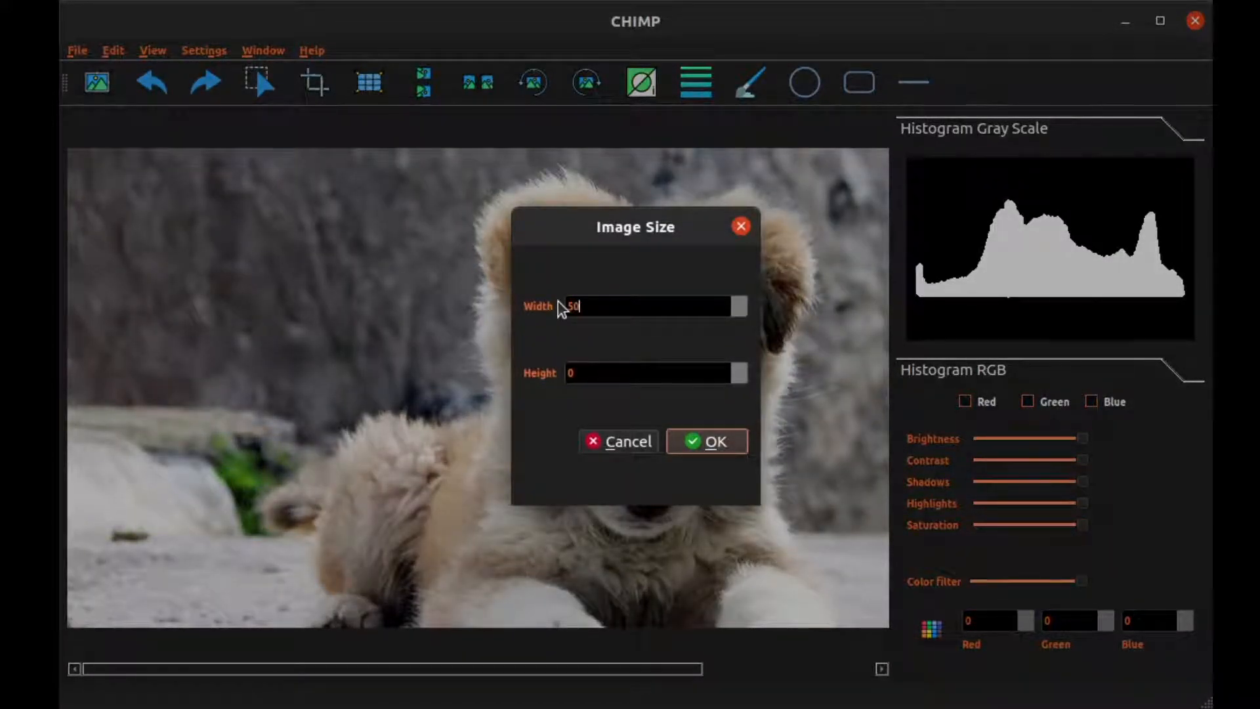
pyautogui.click(583, 377)
pyautogui.press('BackSpace')
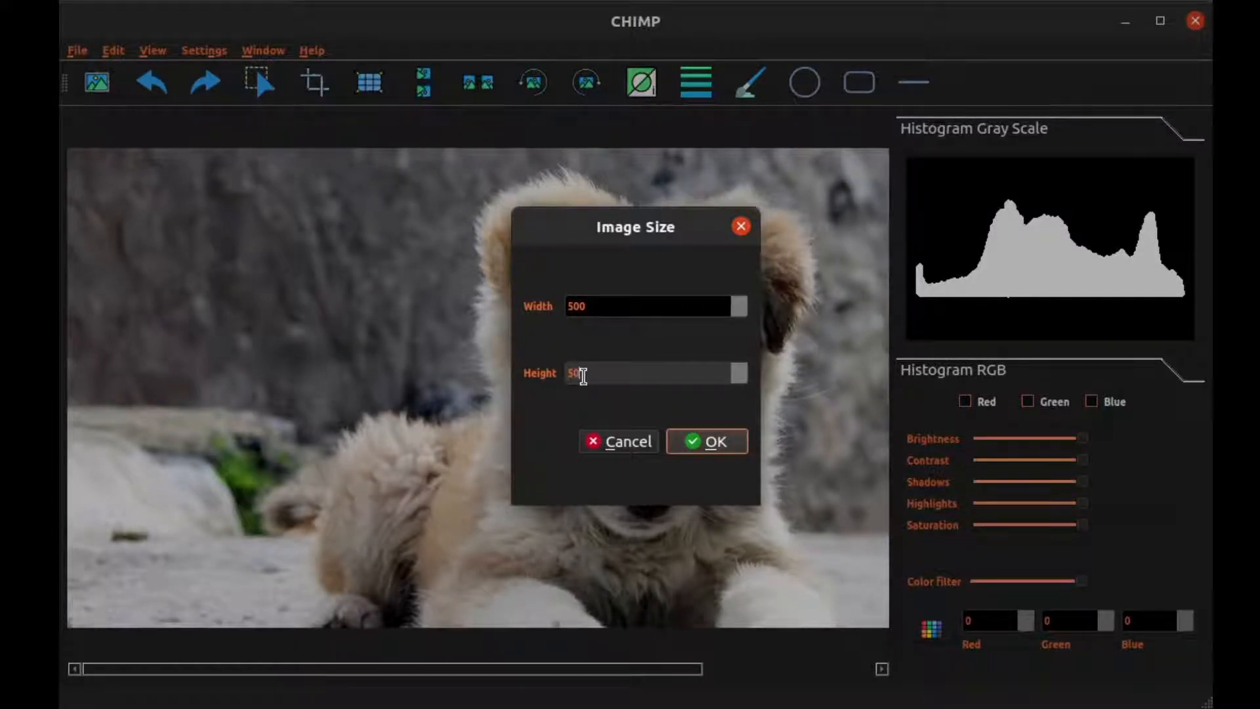
pyautogui.click(731, 439)
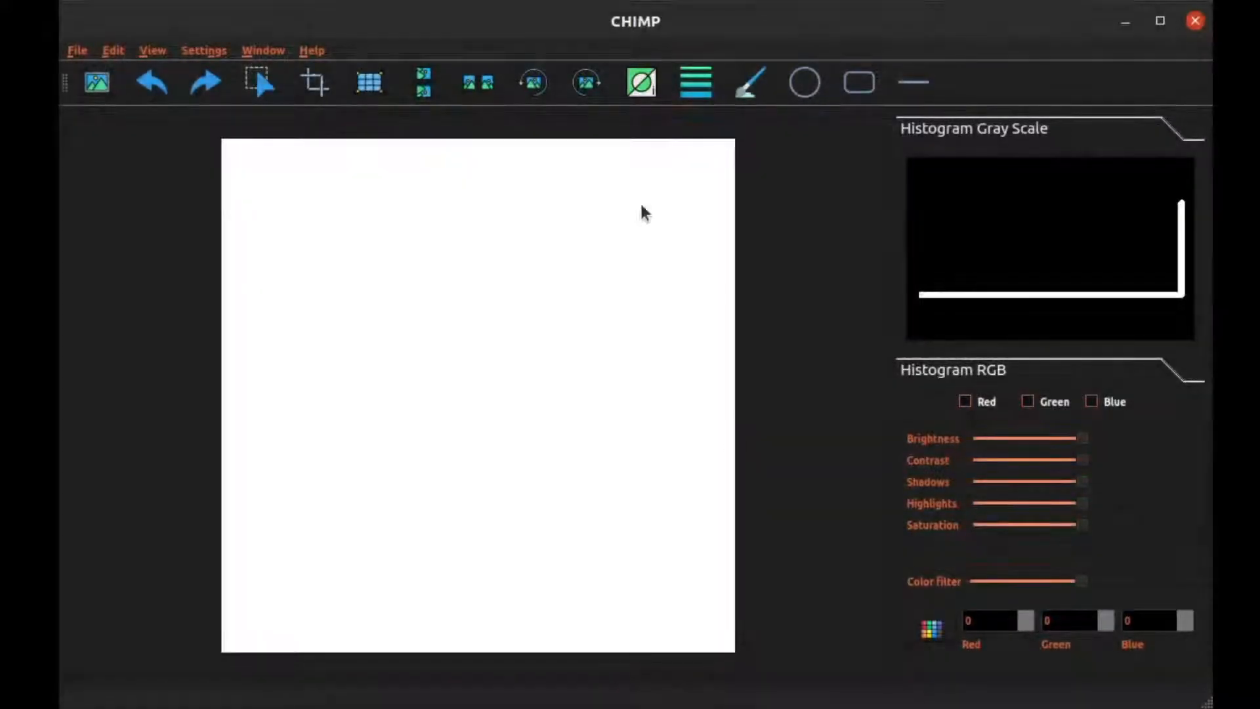
# Paint a looping cyan freehand stroke on the blank canvas, and a second stroke below it with a purple brush color.
pyautogui.click(740, 91)
pyautogui.moveTo(365, 329)
pyautogui.mouseDown()
pyautogui.moveTo(402, 286)
pyautogui.moveTo(530, 360)
pyautogui.moveTo(422, 476)
pyautogui.mouseUp()
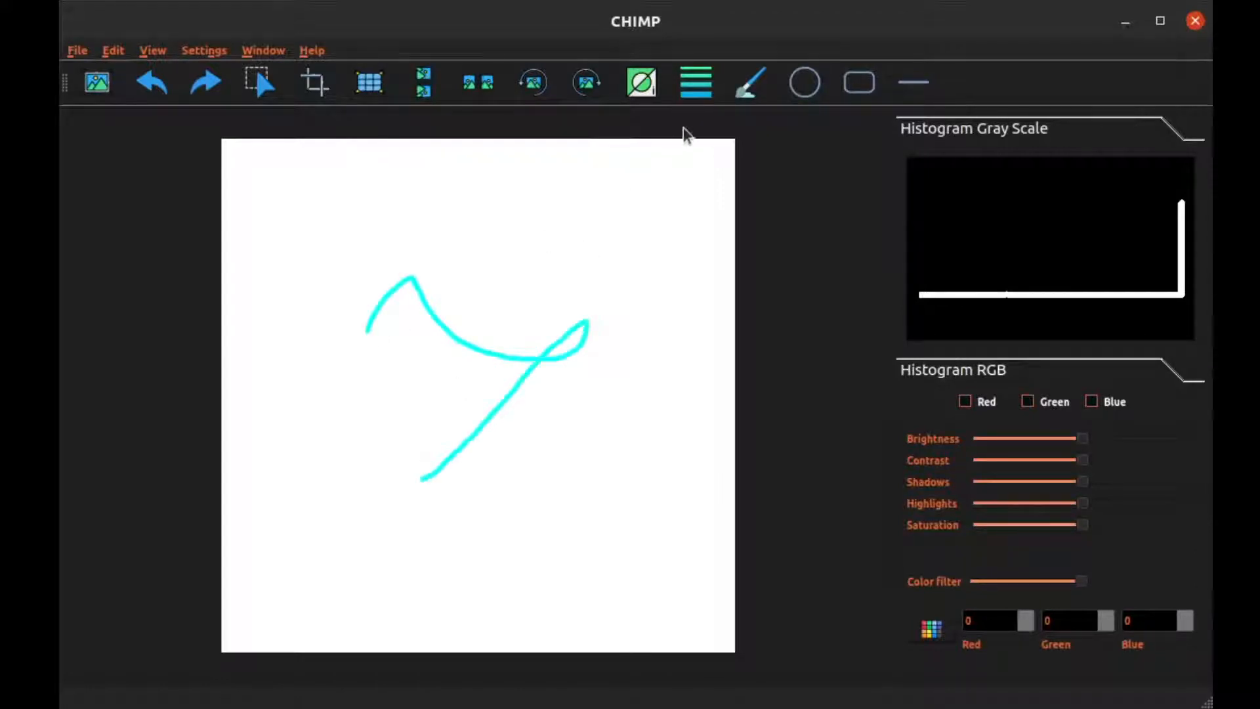
pyautogui.click(697, 92)
pyautogui.click(490, 419)
pyautogui.click(489, 474)
pyautogui.click(839, 231)
pyautogui.click(767, 503)
pyautogui.moveTo(605, 526)
pyautogui.mouseDown()
pyautogui.moveTo(412, 414)
pyautogui.moveTo(577, 454)
pyautogui.mouseUp()
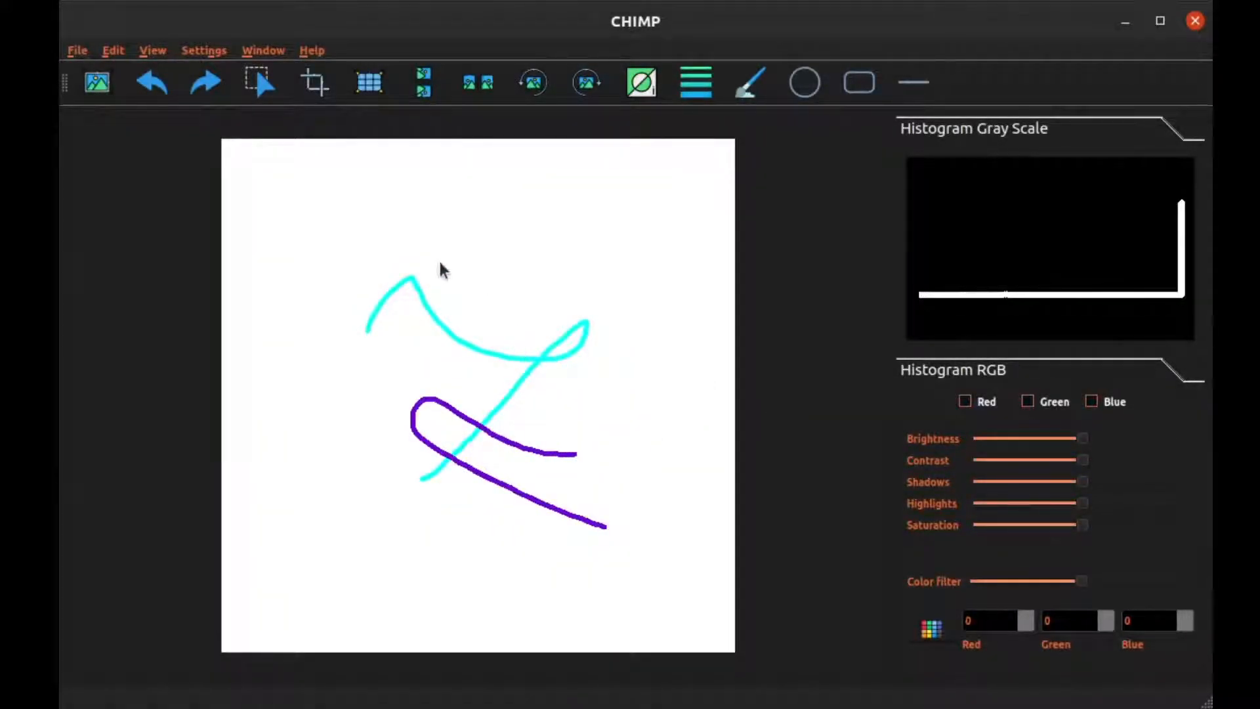
pyautogui.click(118, 54)
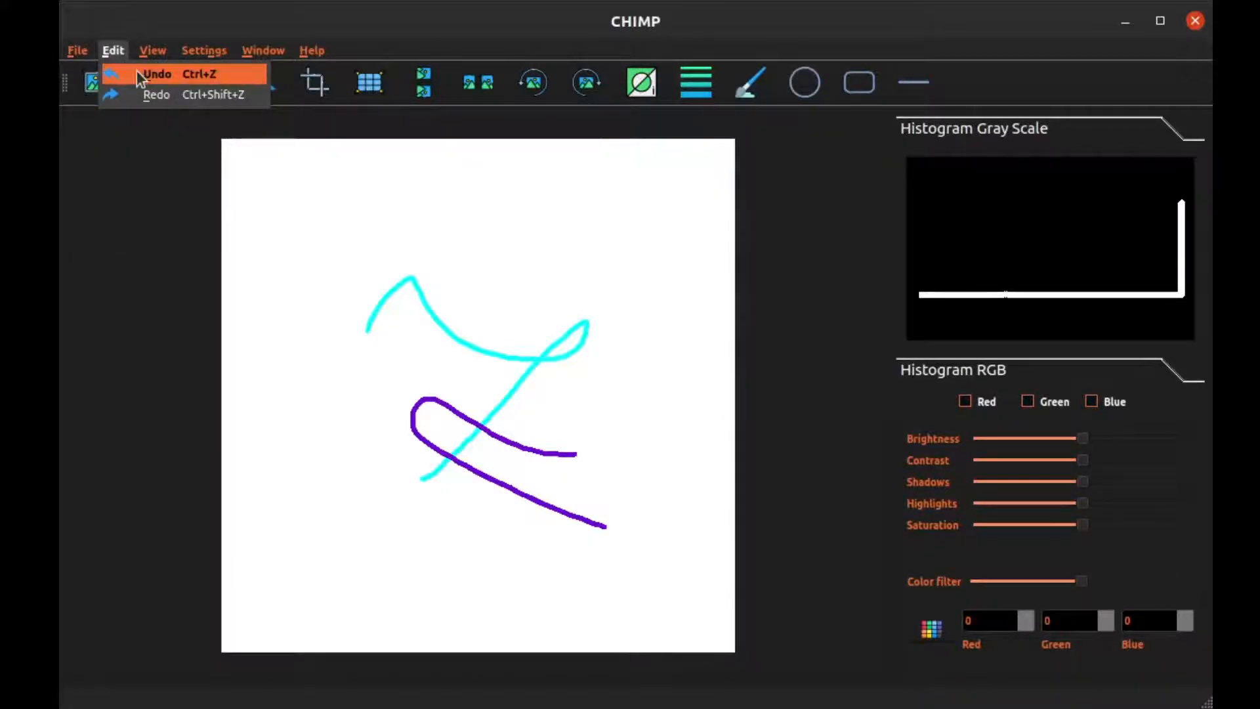
pyautogui.moveTo(150, 55)
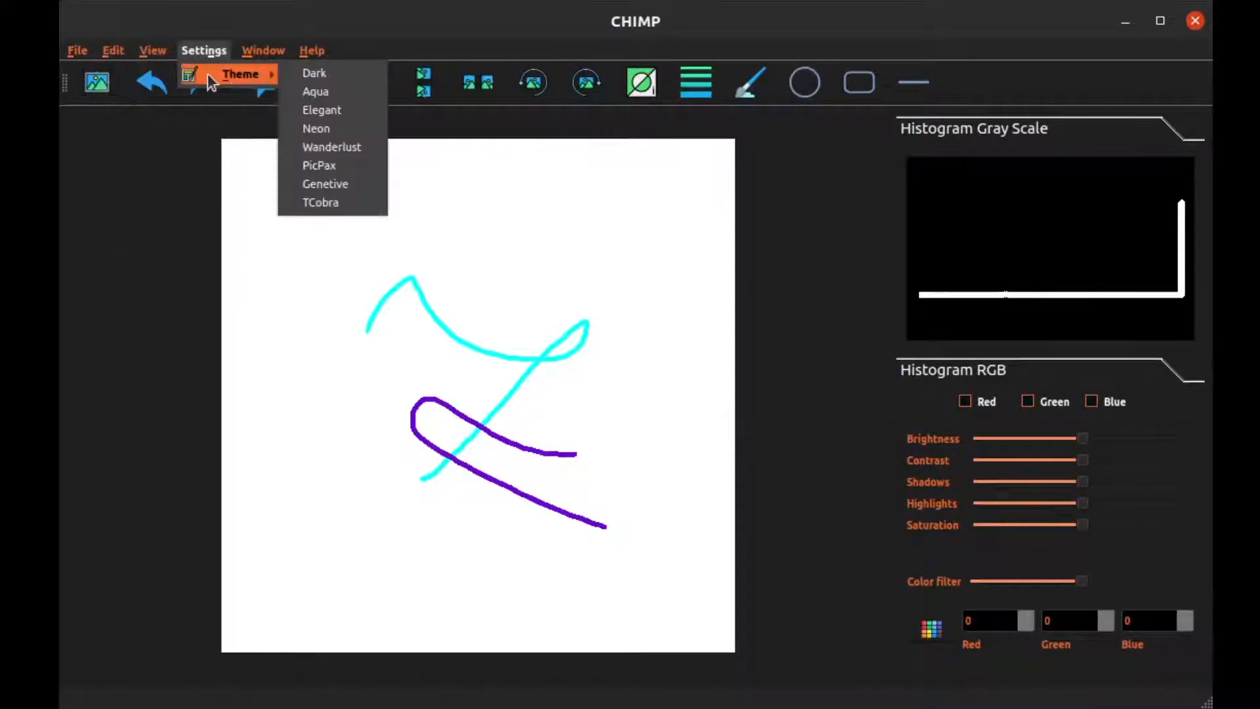
# Try the TCobra theme and a grey theme with a light toolbar, and restore the black theme with orange text.
pyautogui.click(202, 51)
pyautogui.moveTo(216, 78)
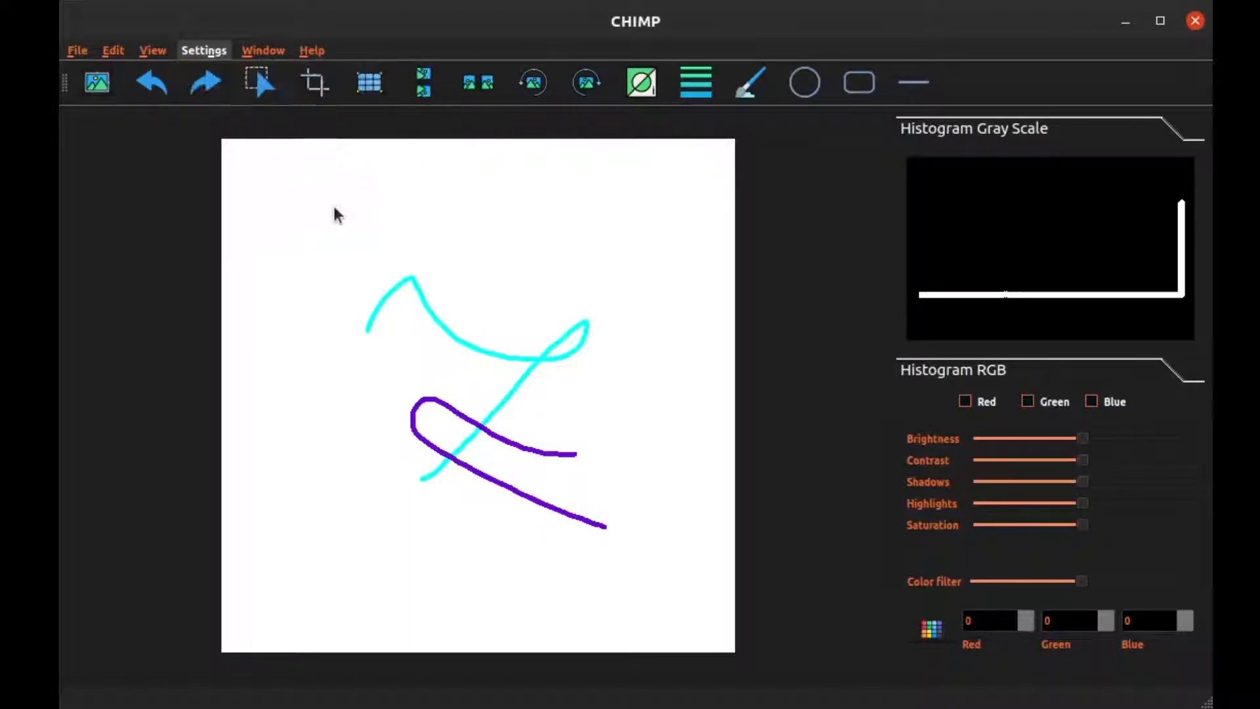
pyautogui.click(335, 203)
pyautogui.click(228, 52)
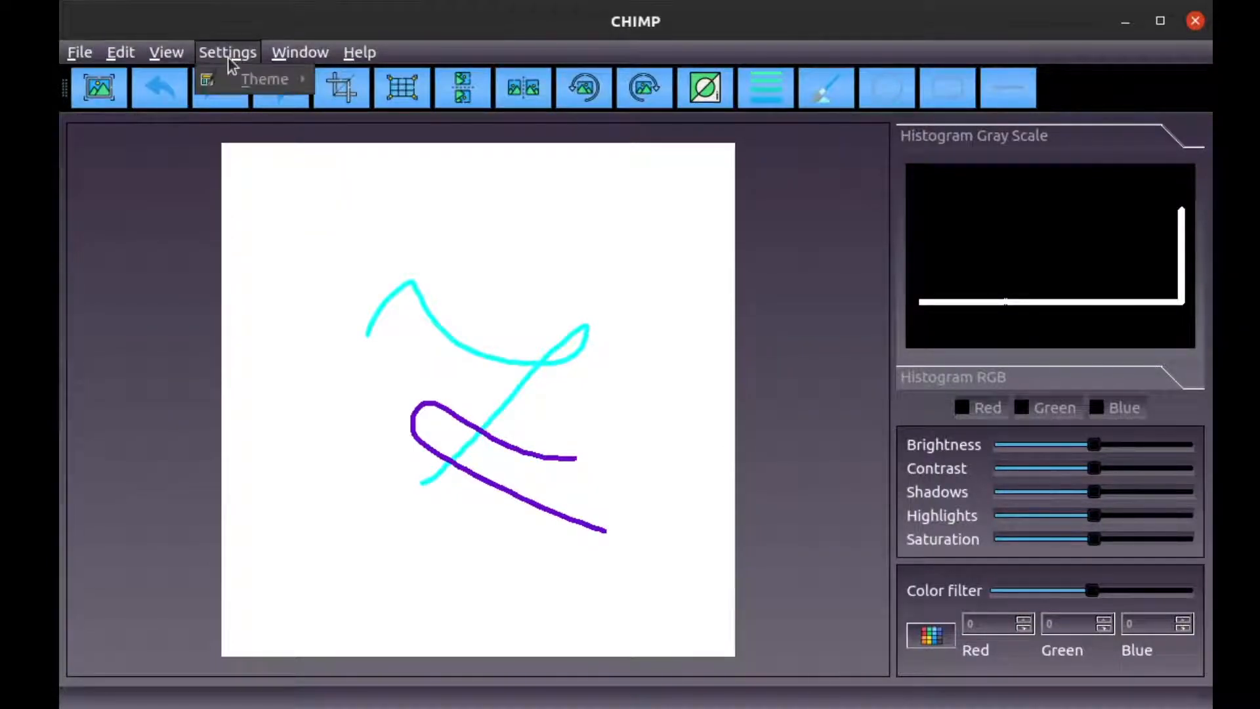
pyautogui.moveTo(256, 78)
pyautogui.click(379, 188)
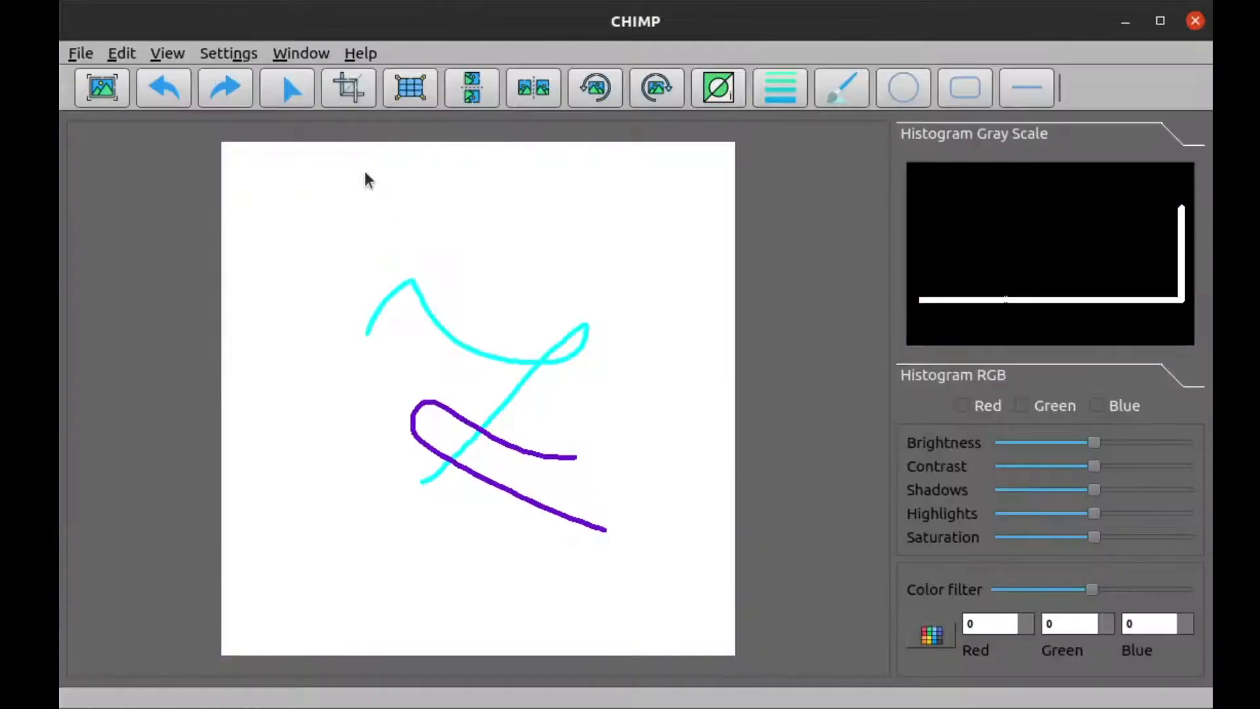
pyautogui.click(233, 54)
pyautogui.moveTo(257, 91)
pyautogui.click(371, 209)
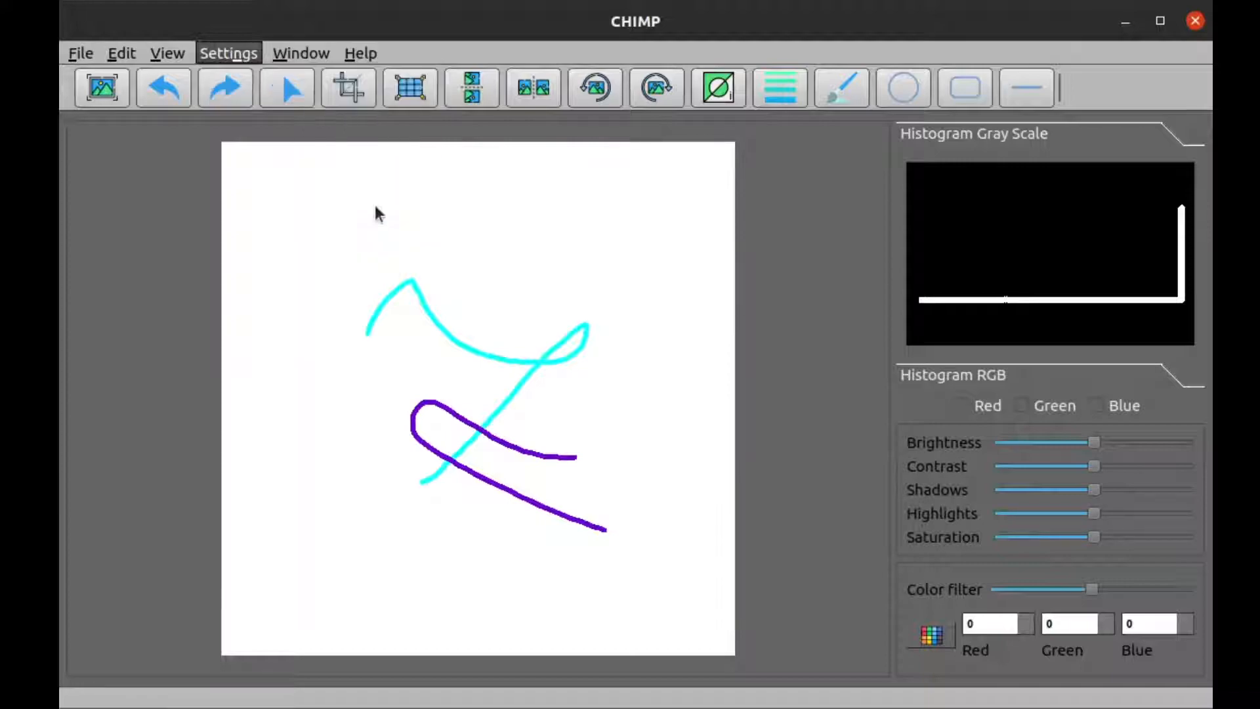
pyautogui.click(264, 54)
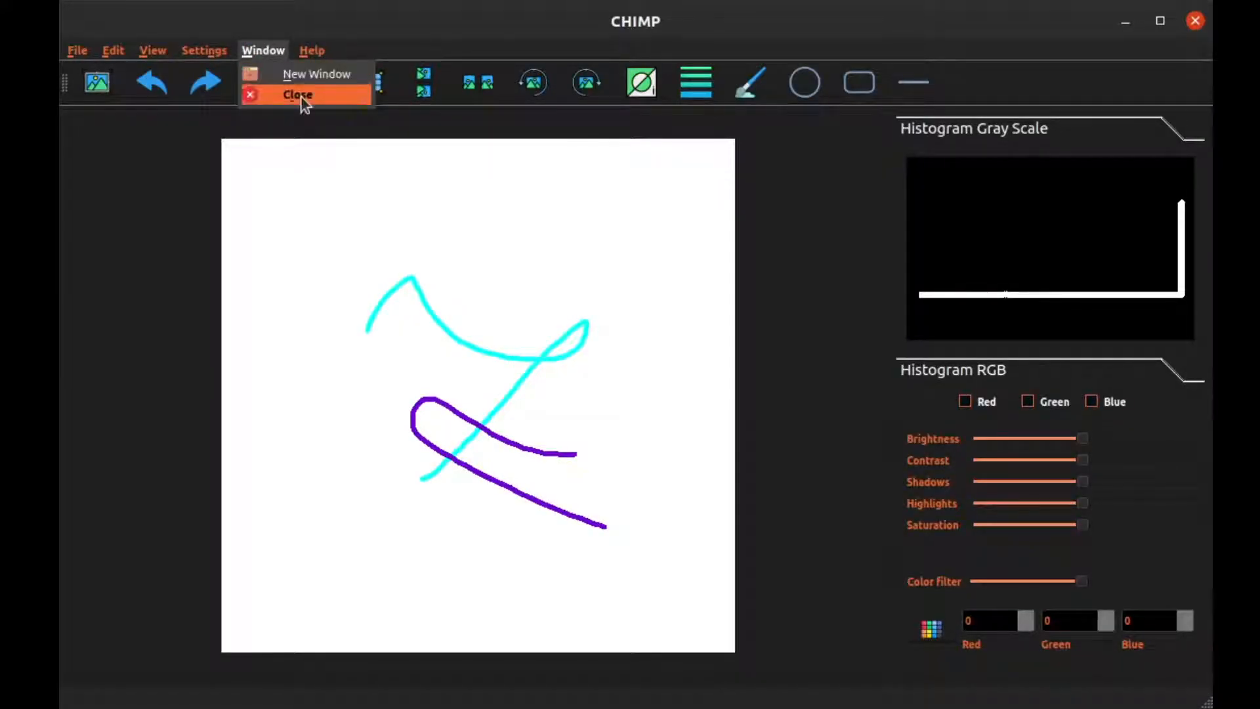
pyautogui.moveTo(314, 59)
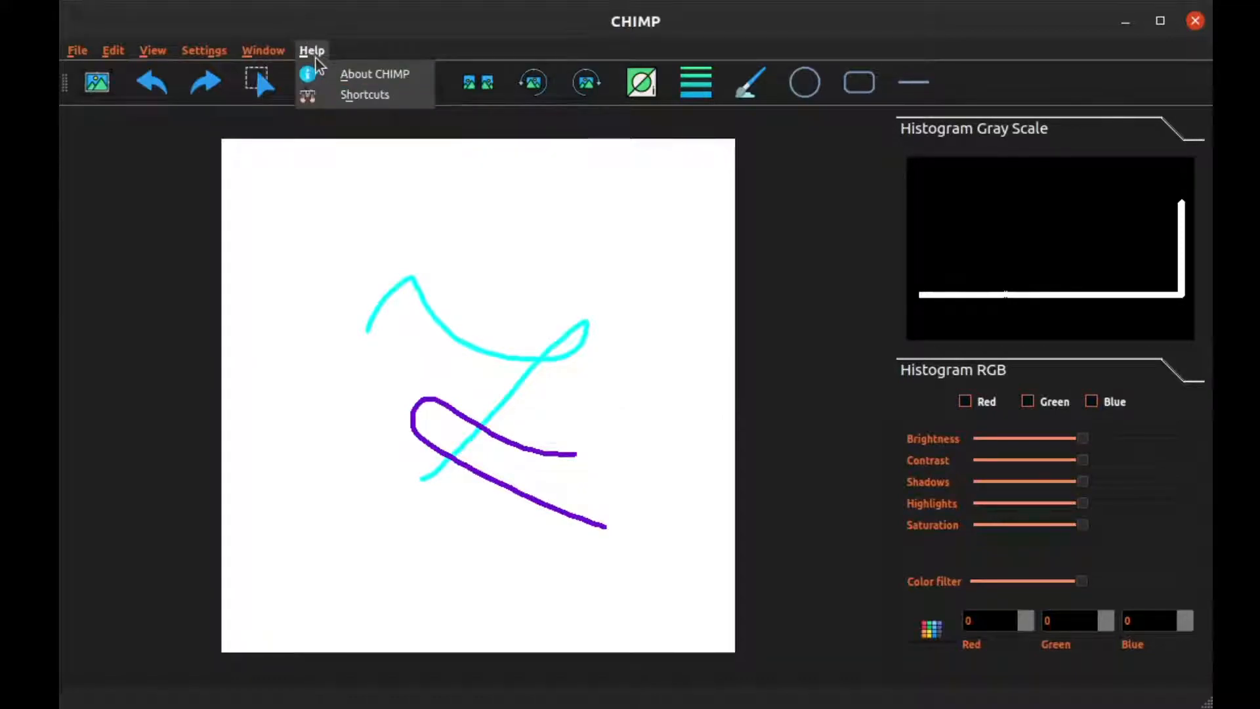